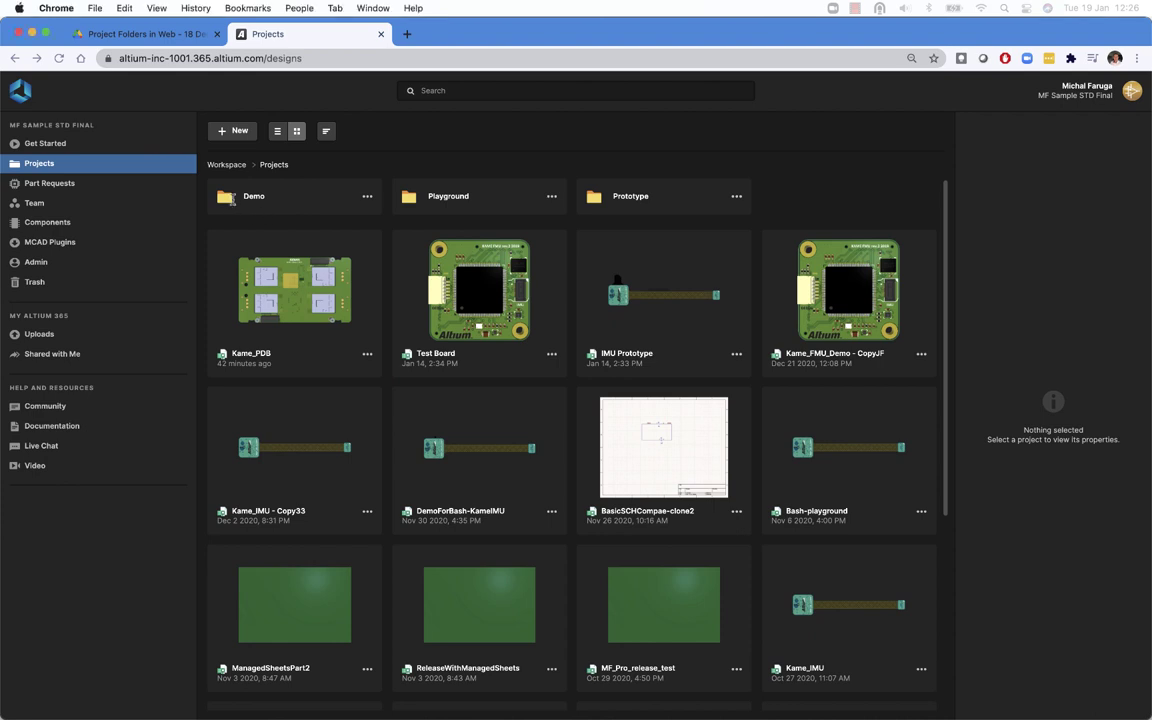
Step: Reopen the Demo folder via list view, then return to thumbnails showing Kame_FMU_Demo and BasicSCHCompare
double_click(233, 200)
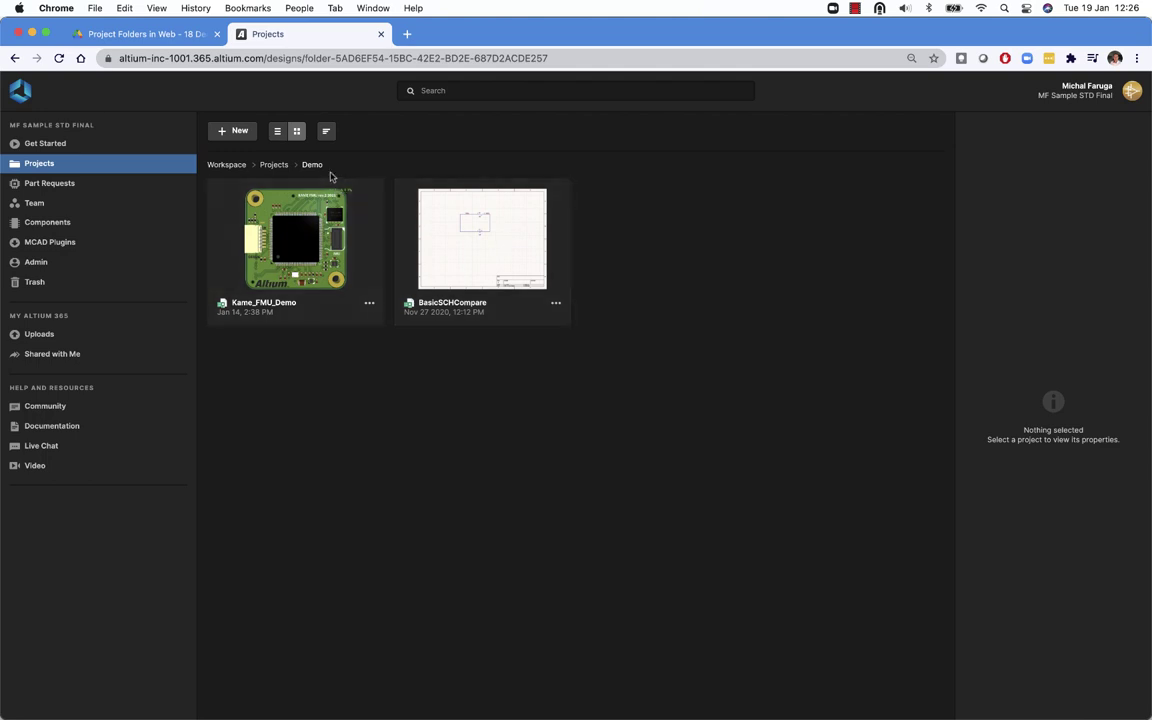
click(271, 168)
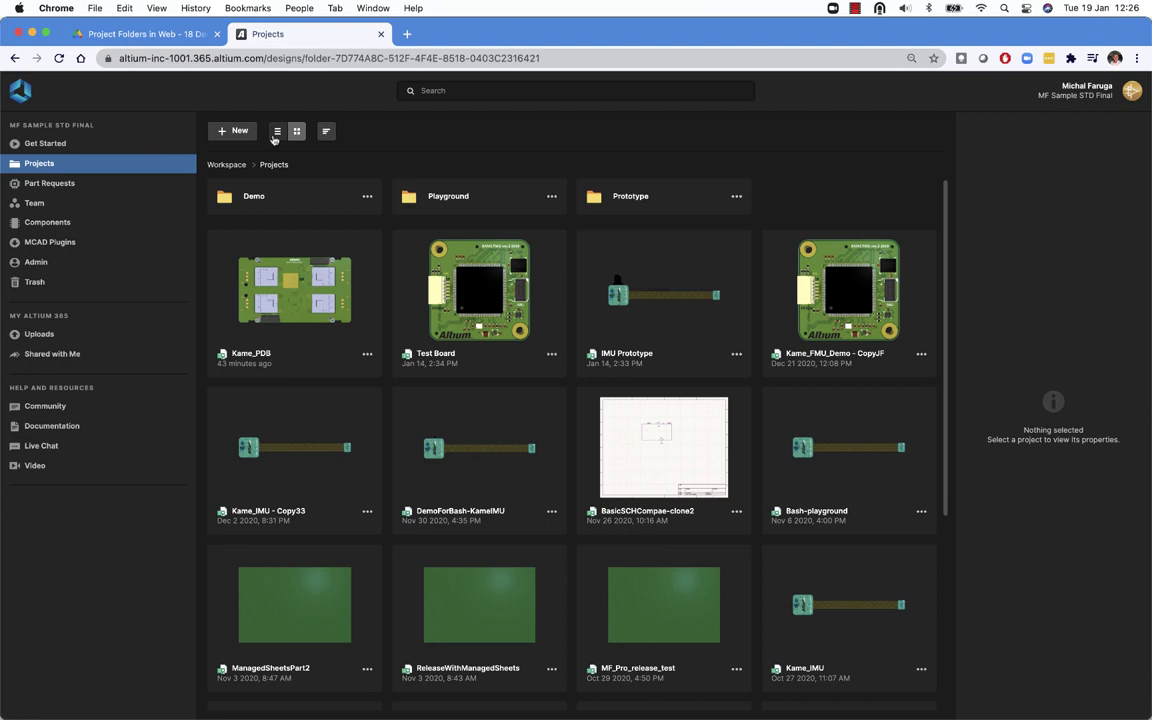
click(277, 131)
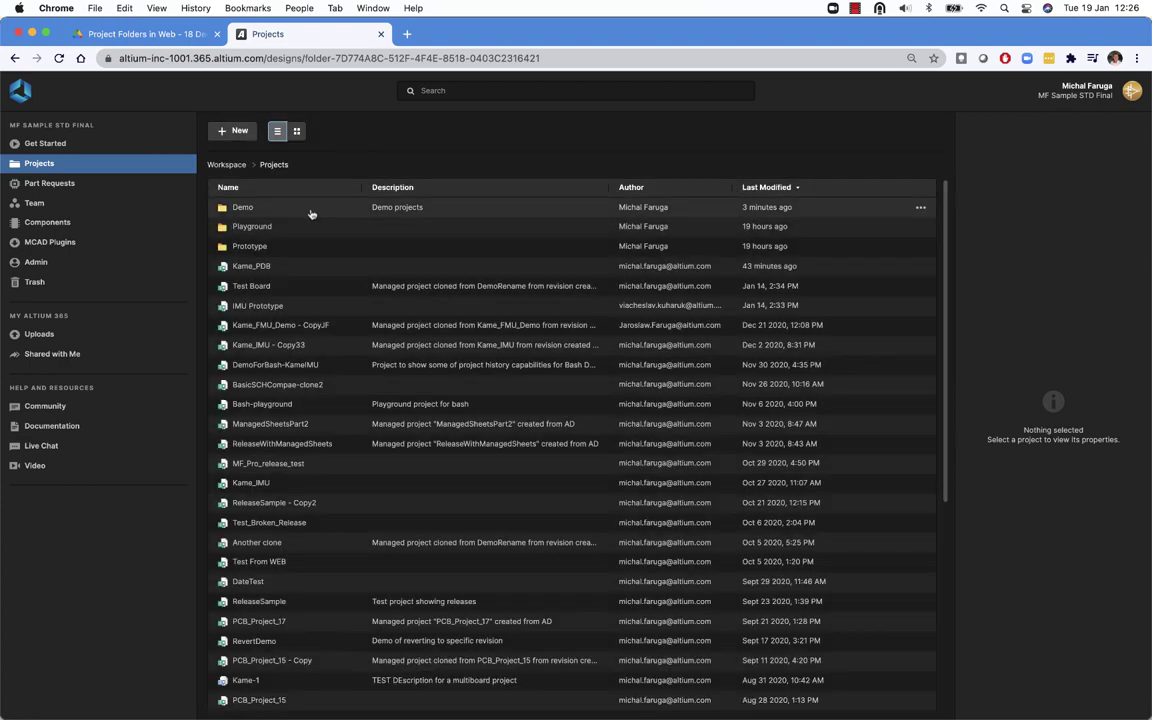
double_click(245, 208)
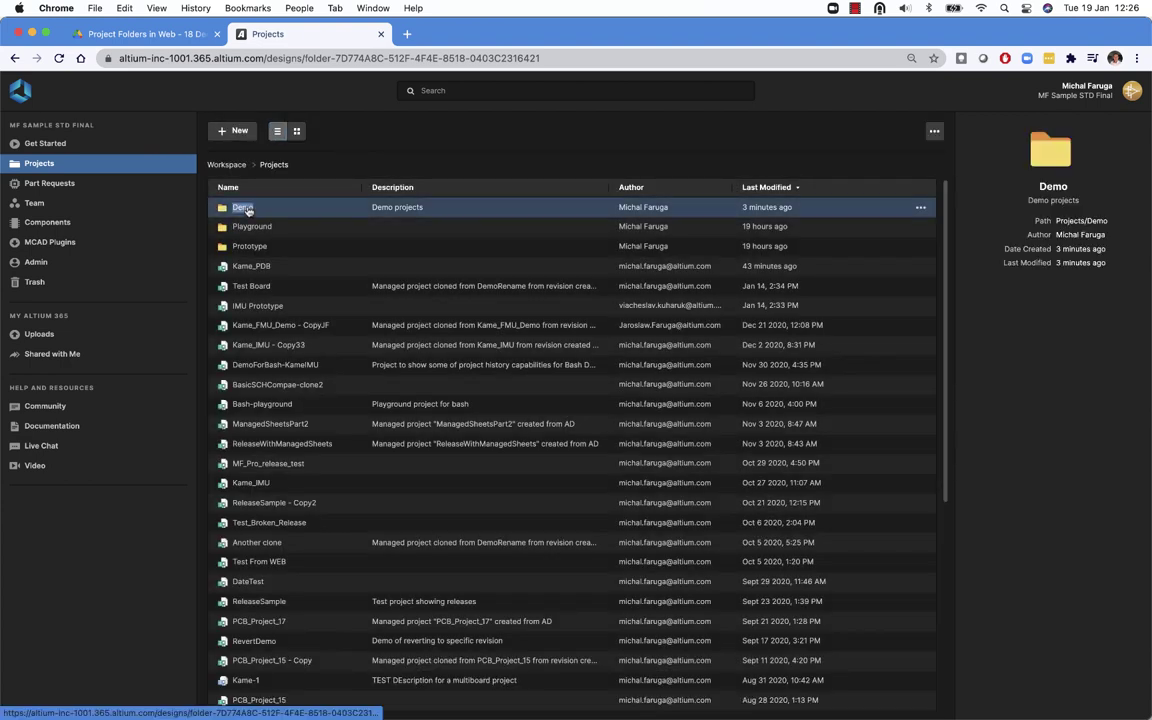
click(296, 131)
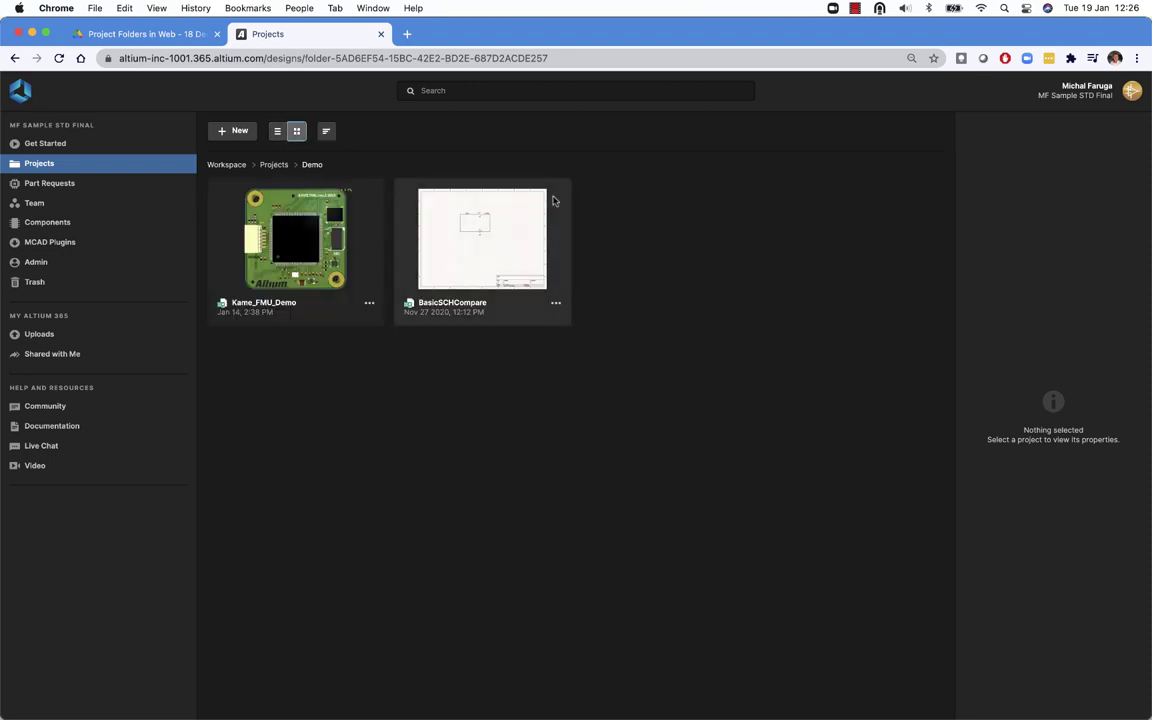
Step: Search 'Demo', follow Kame_FMU_Demo's parent folder link to Demo, then return to Projects
click(462, 92)
text(Demo)
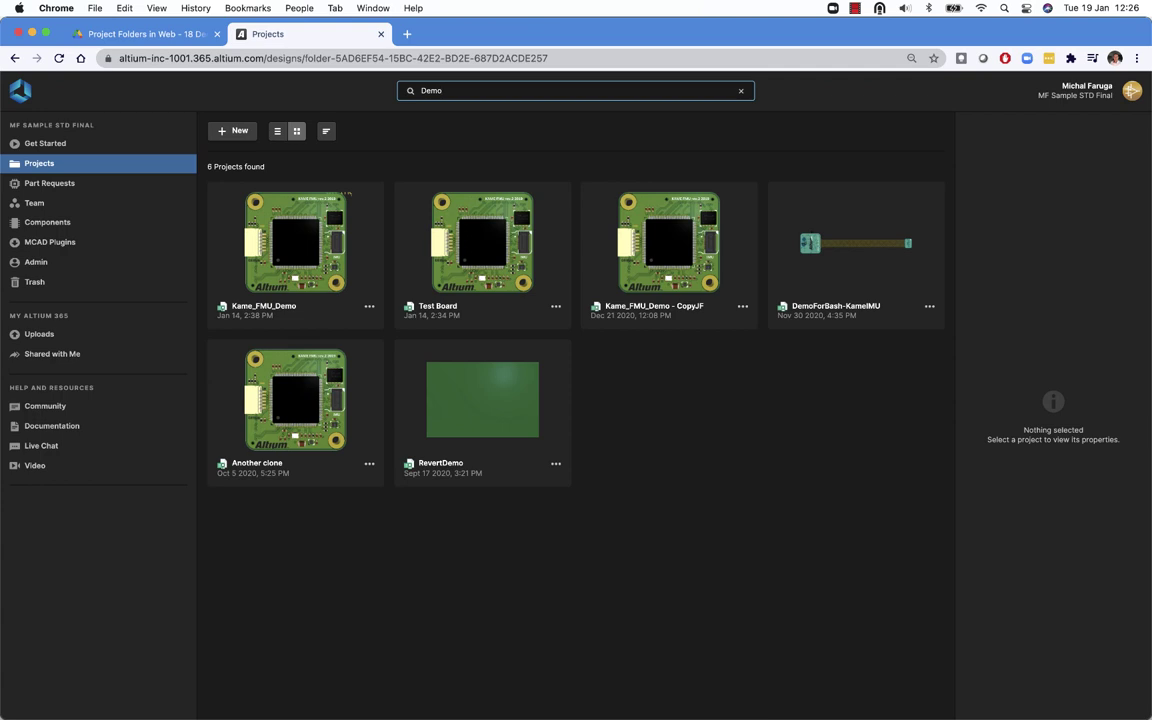
click(316, 248)
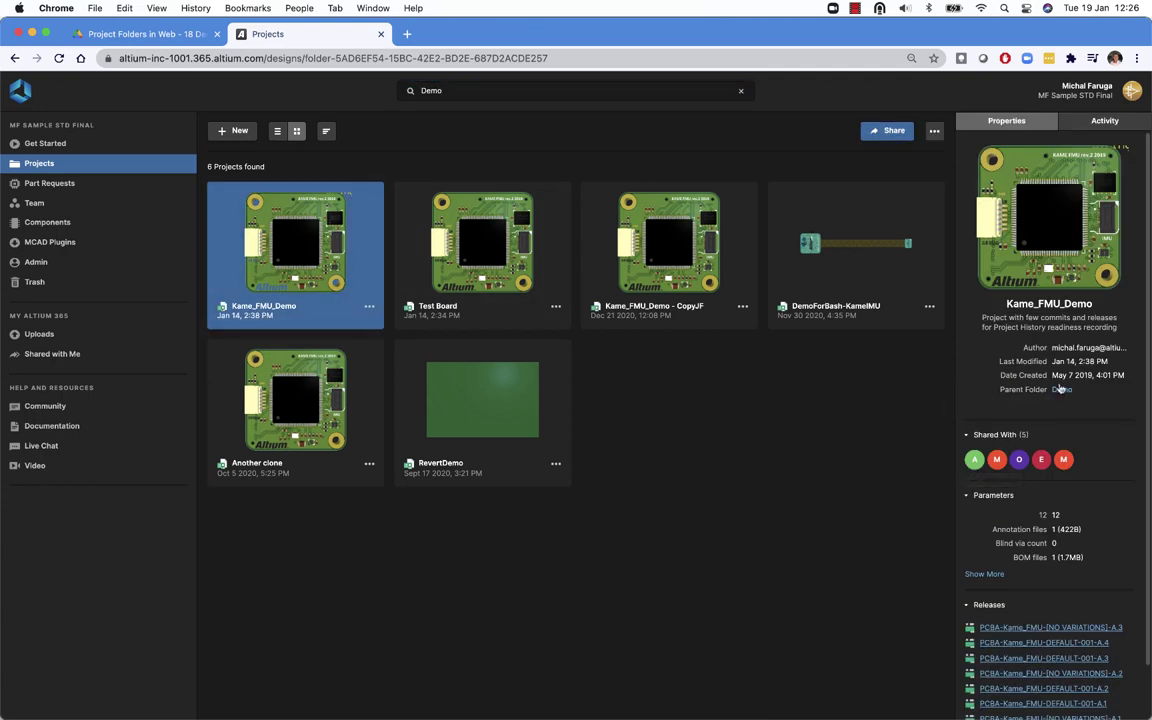
click(1061, 389)
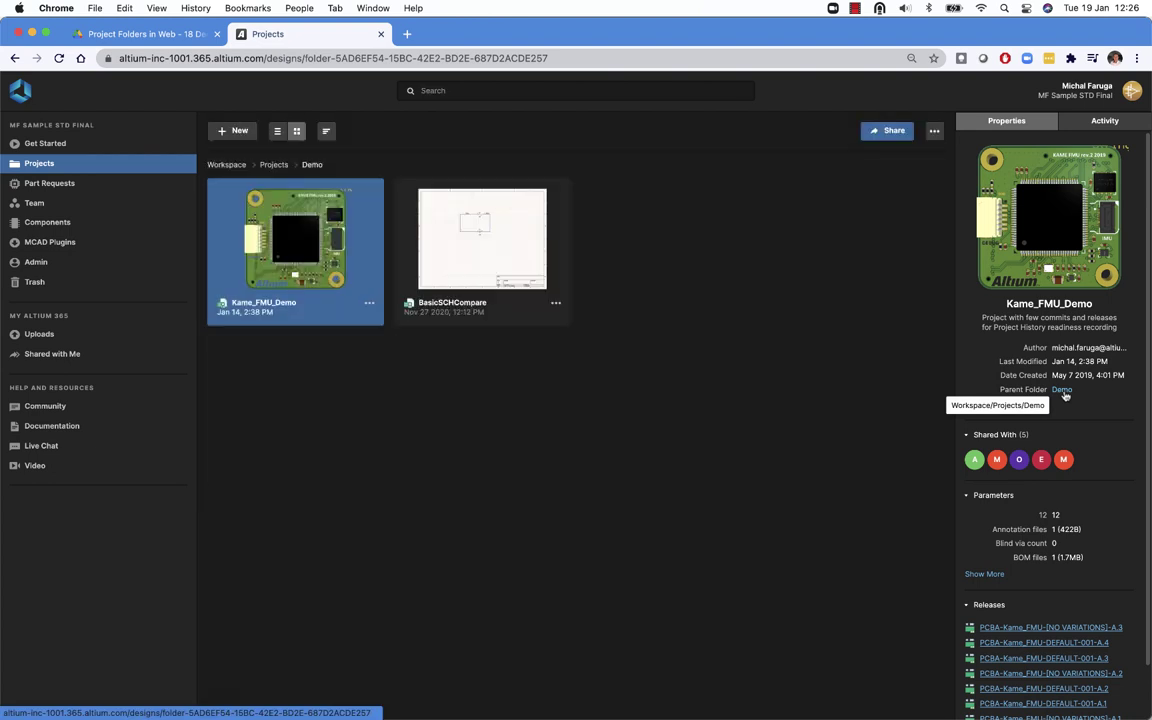
click(276, 166)
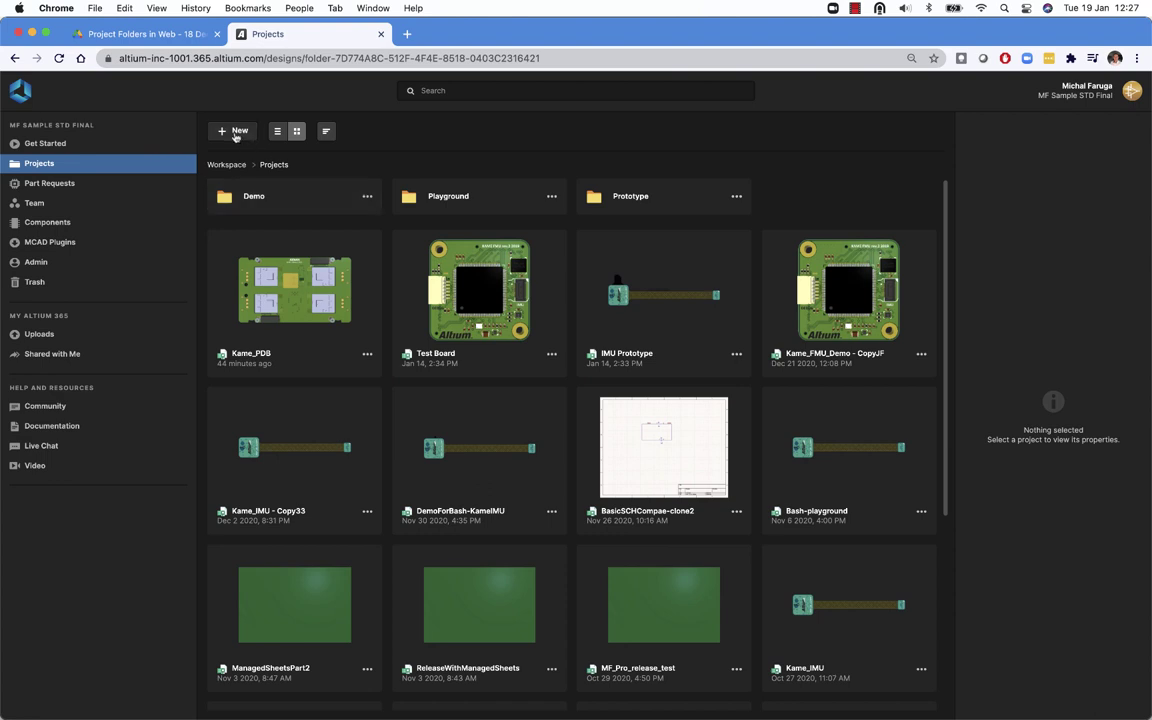
Step: Create a folder named 'Video' with the description 'My test project'
click(236, 134)
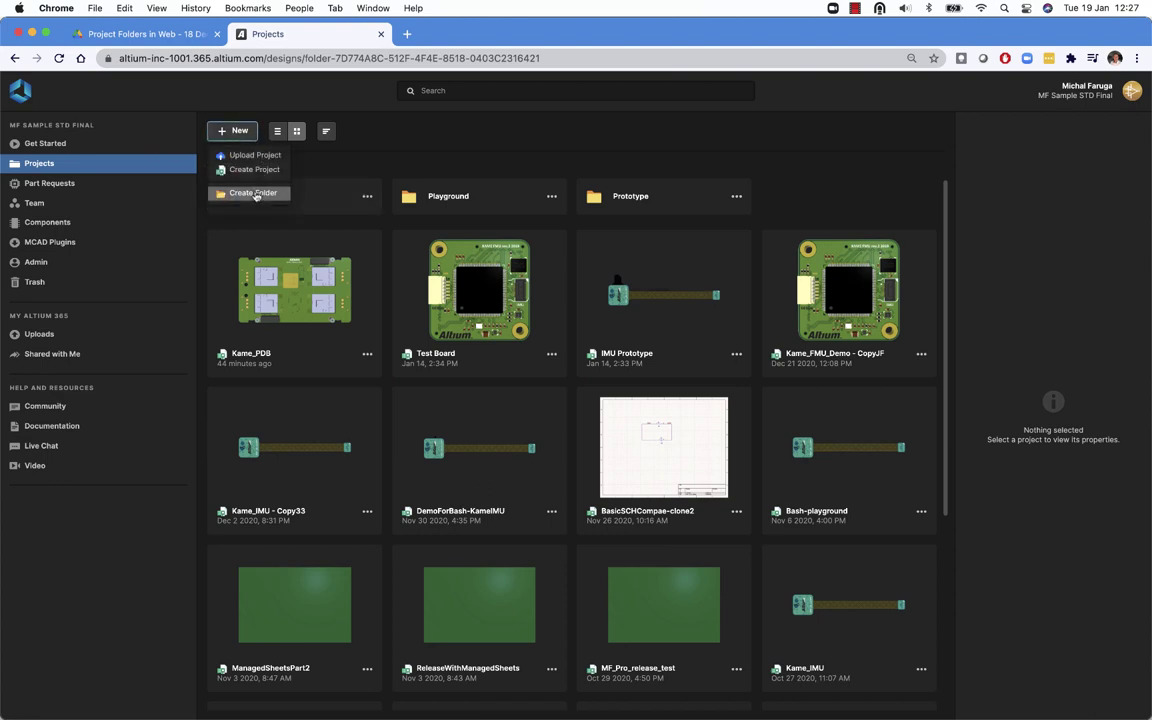
click(254, 194)
click(450, 340)
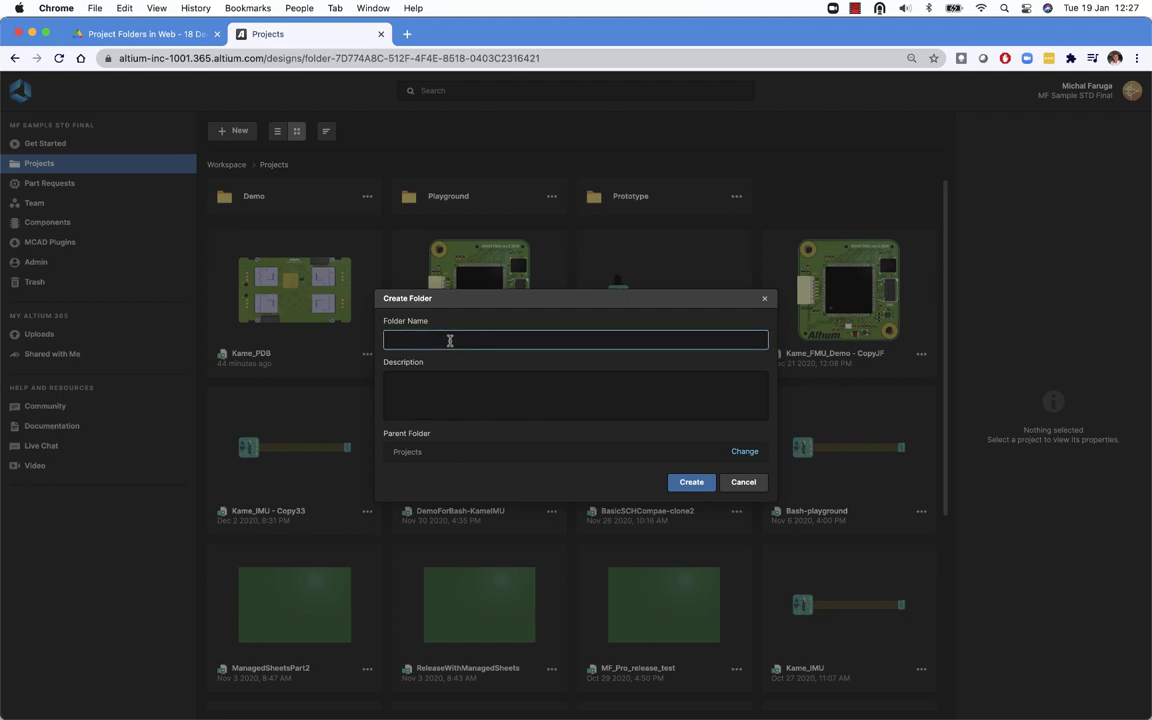
text(Video)
click(450, 381)
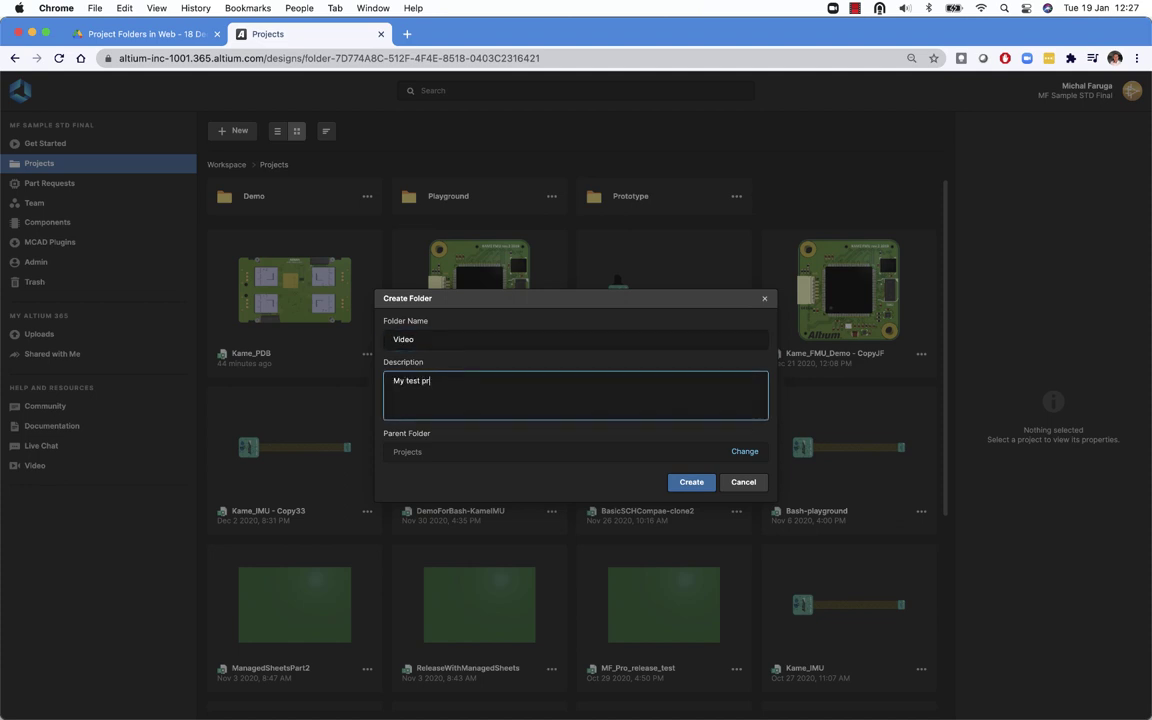
text(My test project)
click(689, 482)
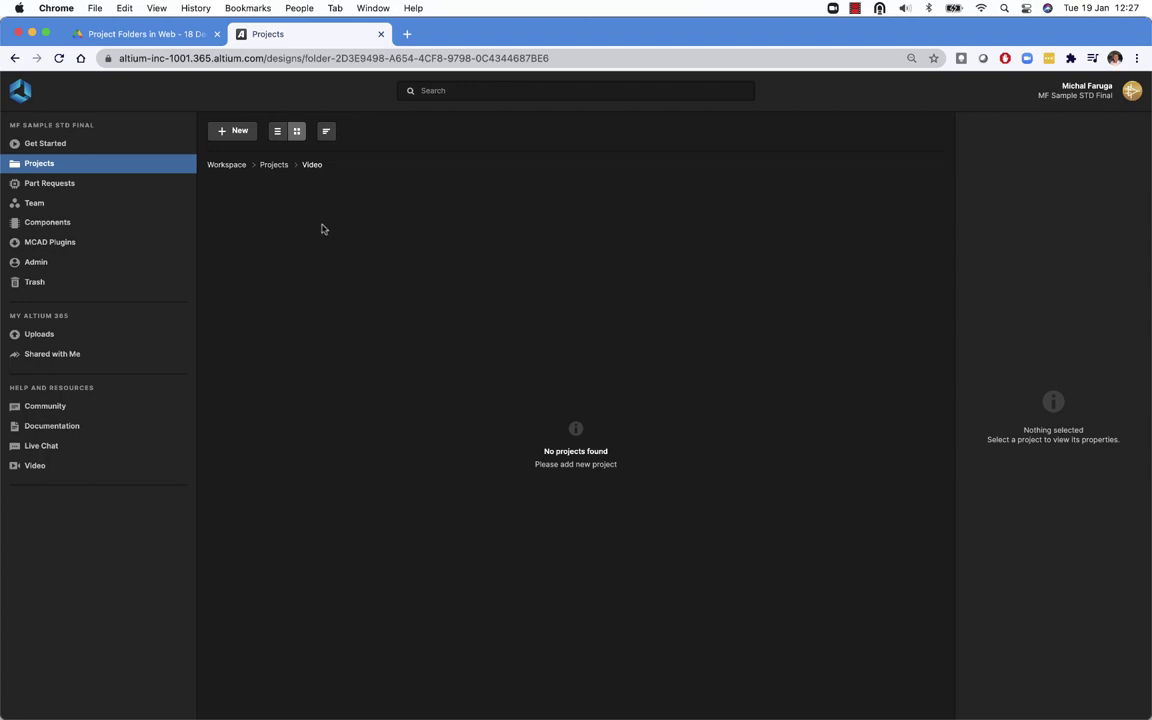
Step: Add a 'Second Level' subfolder described 'Second level of projects' inside Video, then return to Video
click(247, 136)
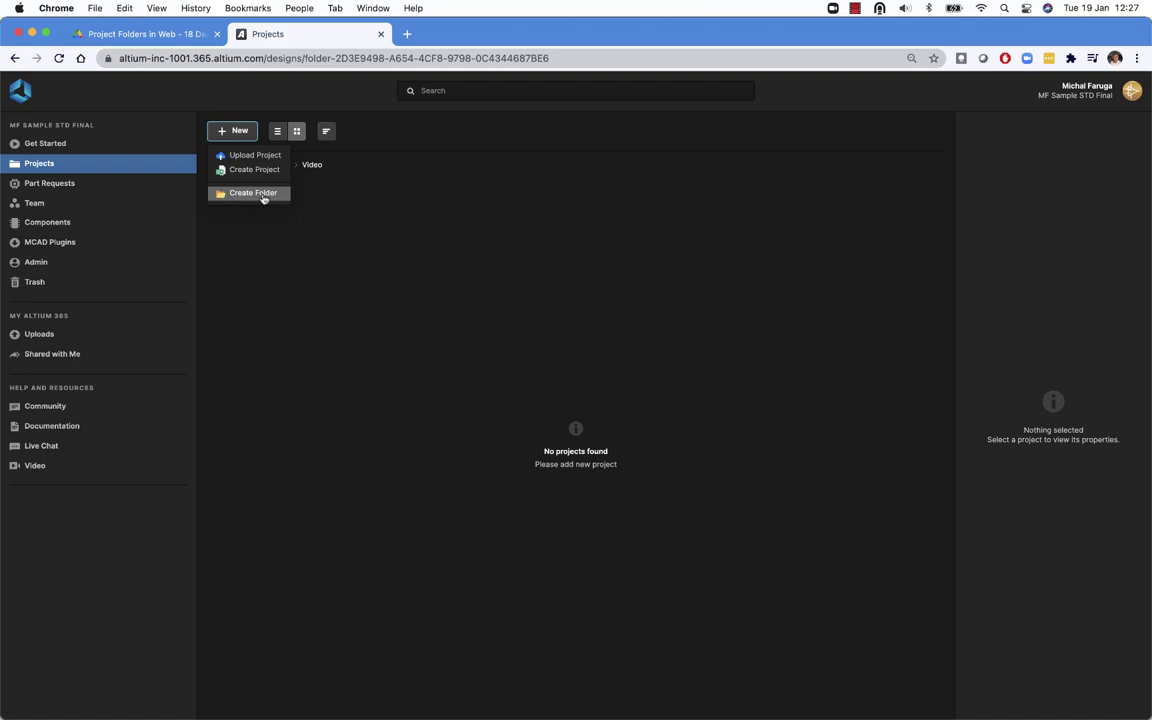
click(263, 195)
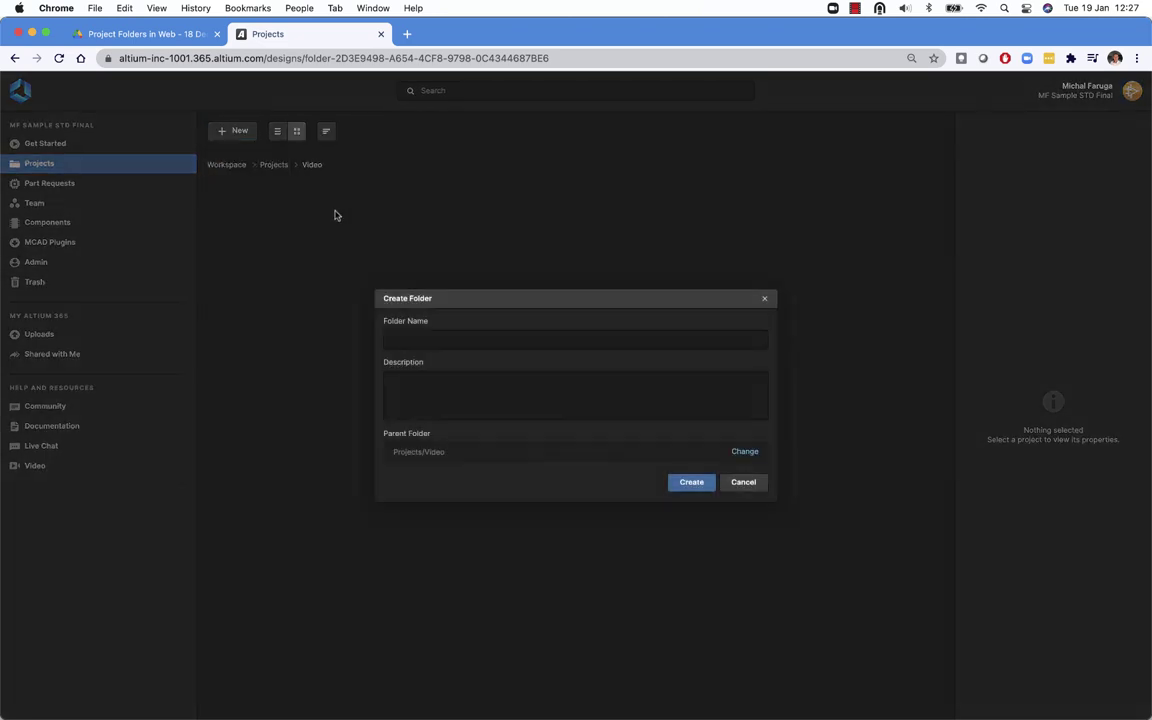
click(428, 344)
text(Second Level)
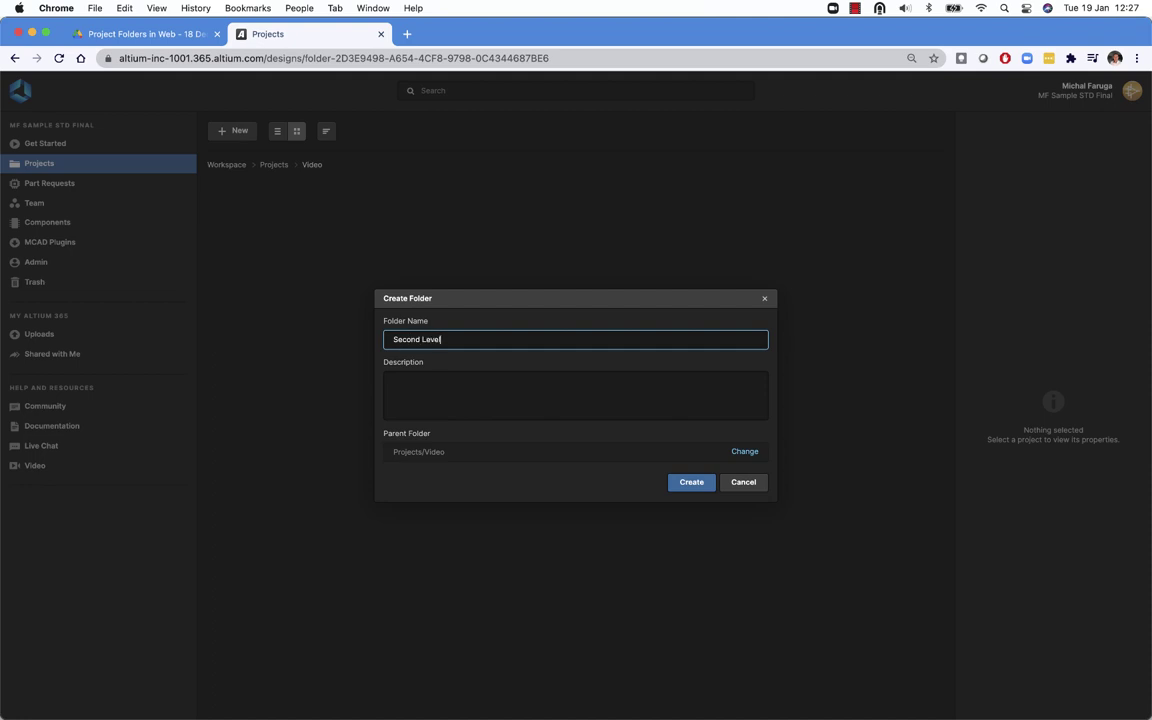
click(443, 395)
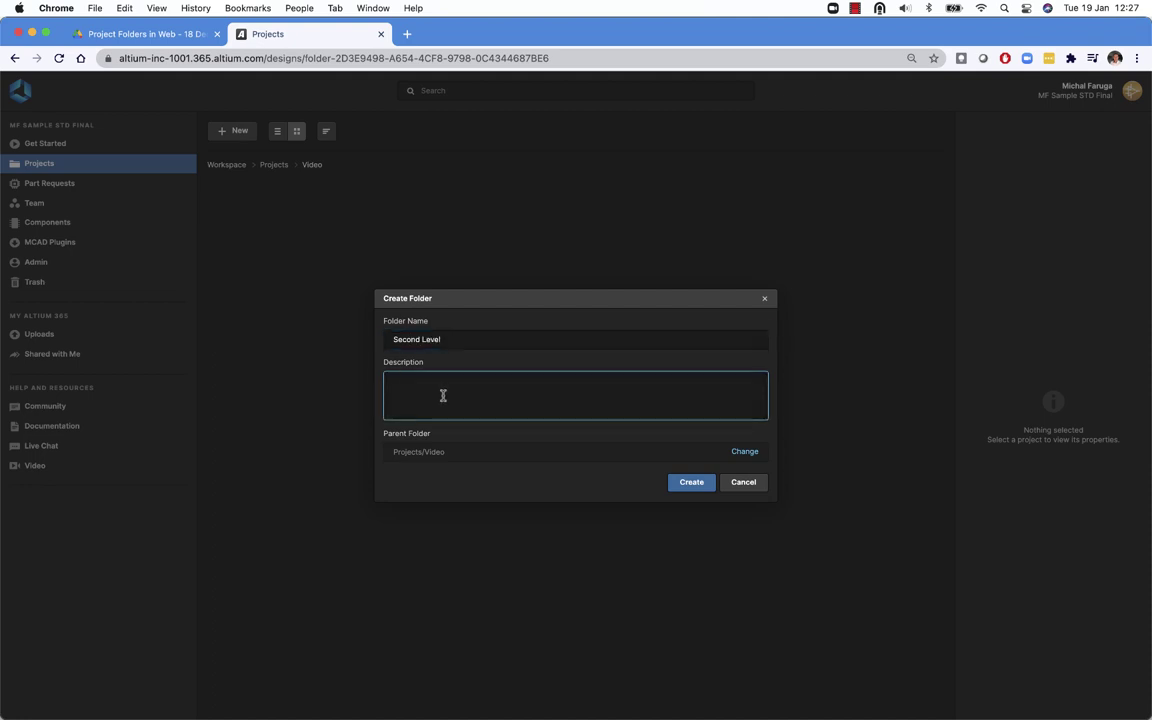
text(Second level of projects)
click(686, 483)
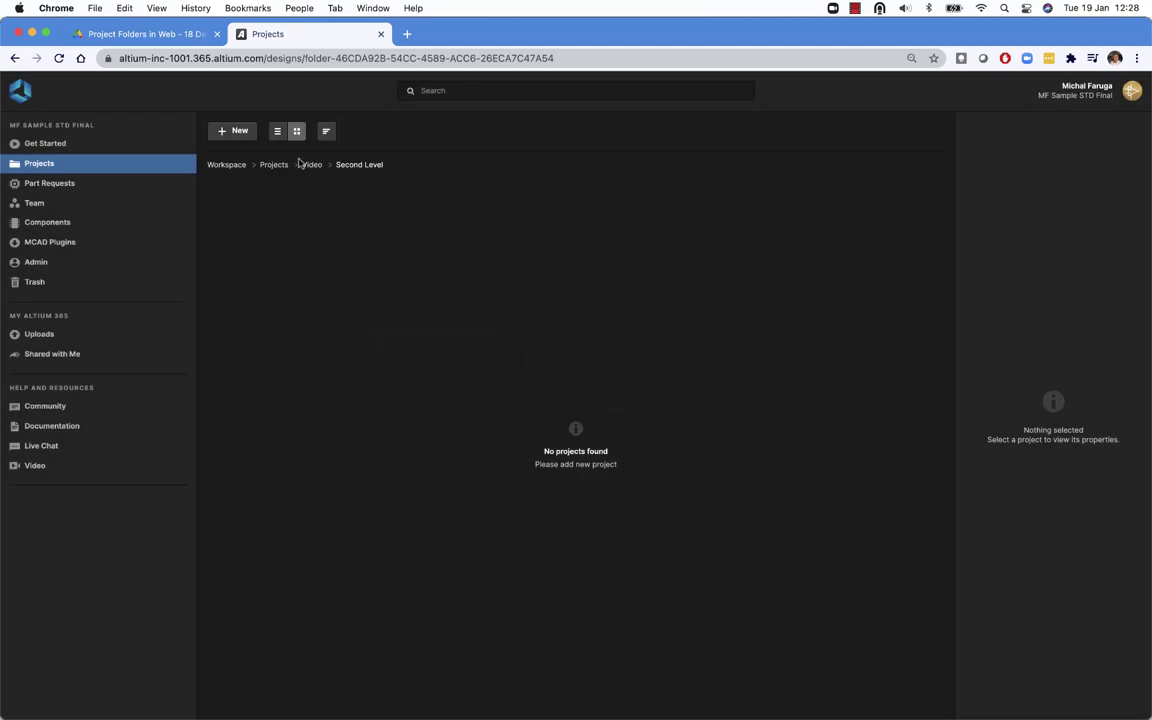
click(313, 166)
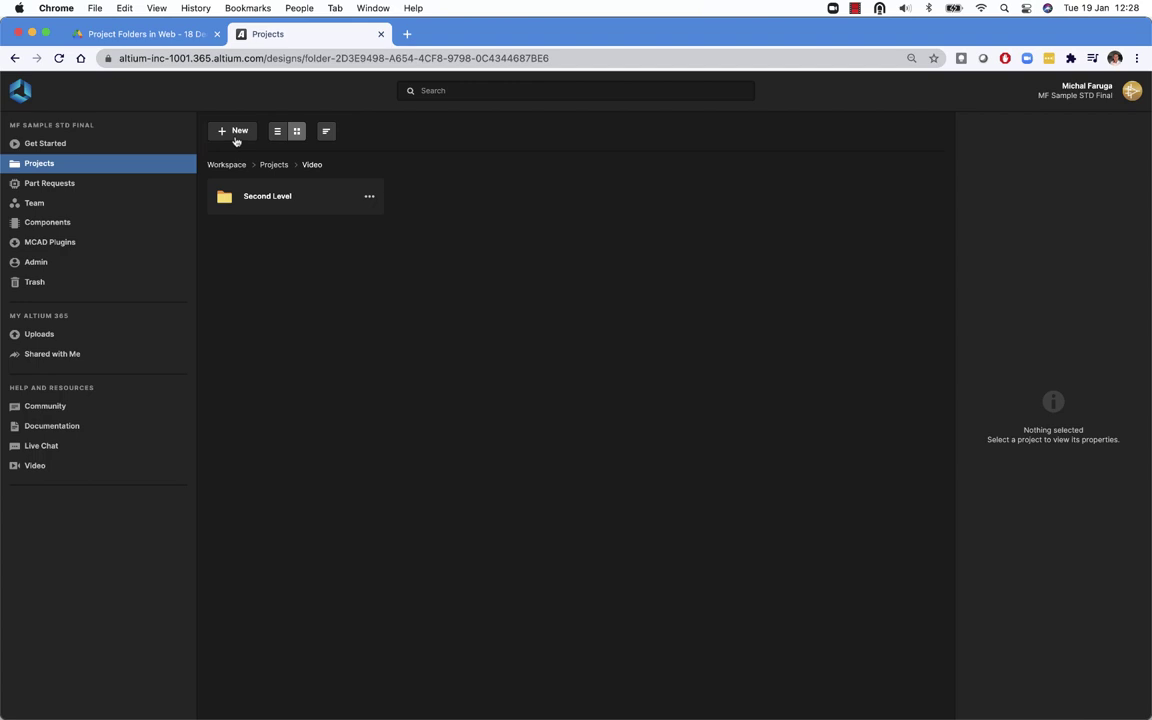
Step: Create project 'WebTest' described 'Test from web' in Video, then go back to Projects
click(237, 135)
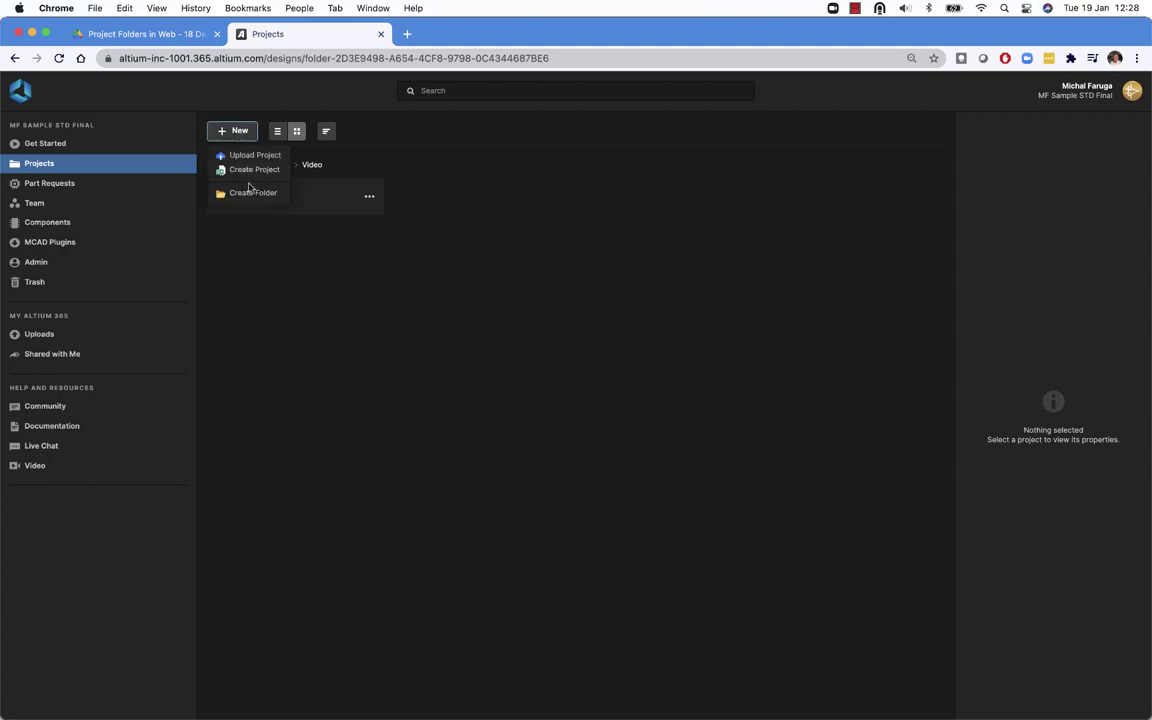
click(251, 170)
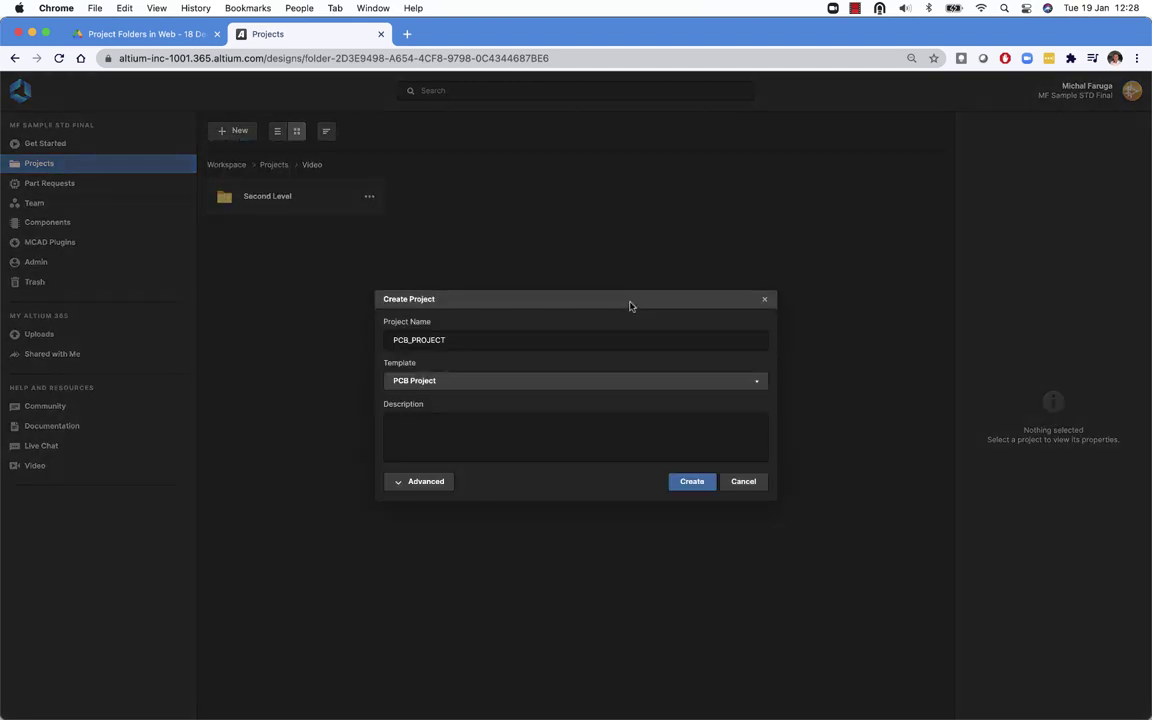
click(432, 482)
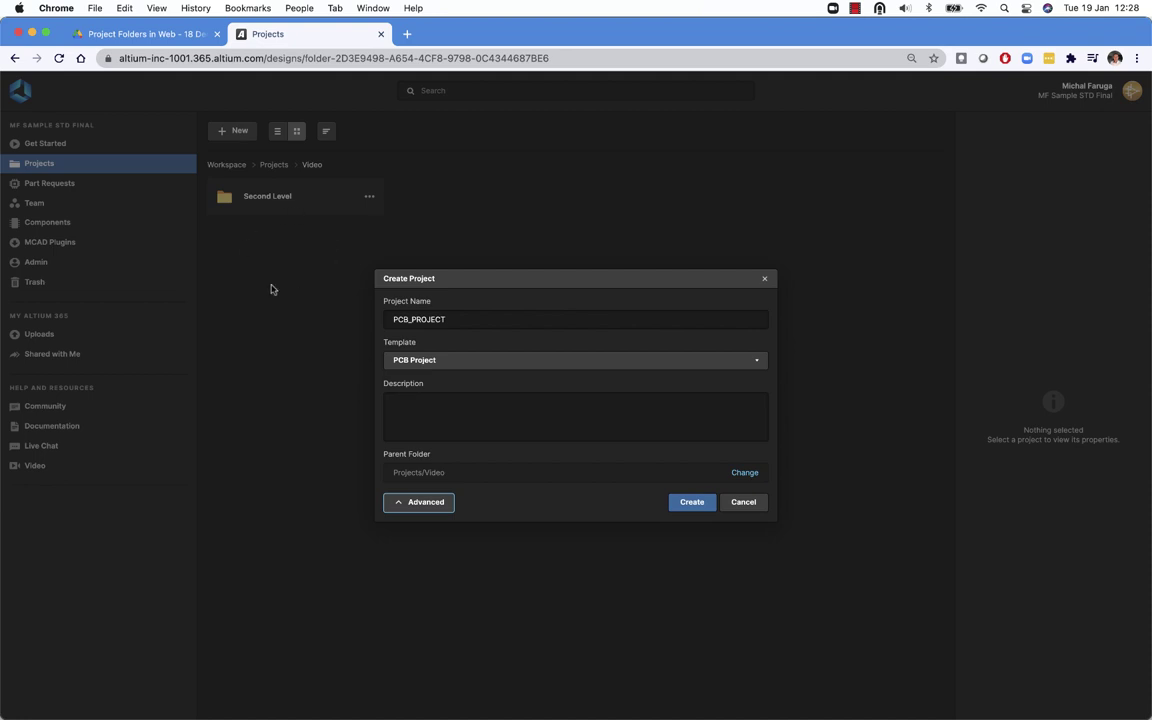
click(445, 407)
text(Test from web)
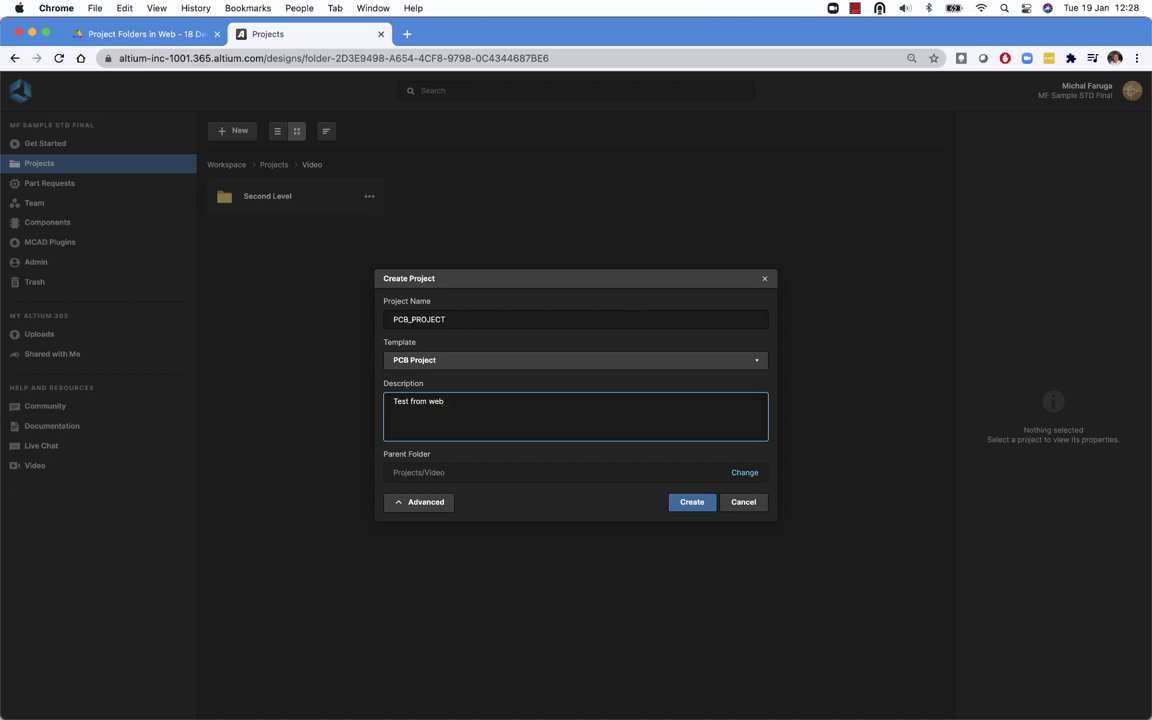
drag(452, 321, 367, 321)
text(WebTest)
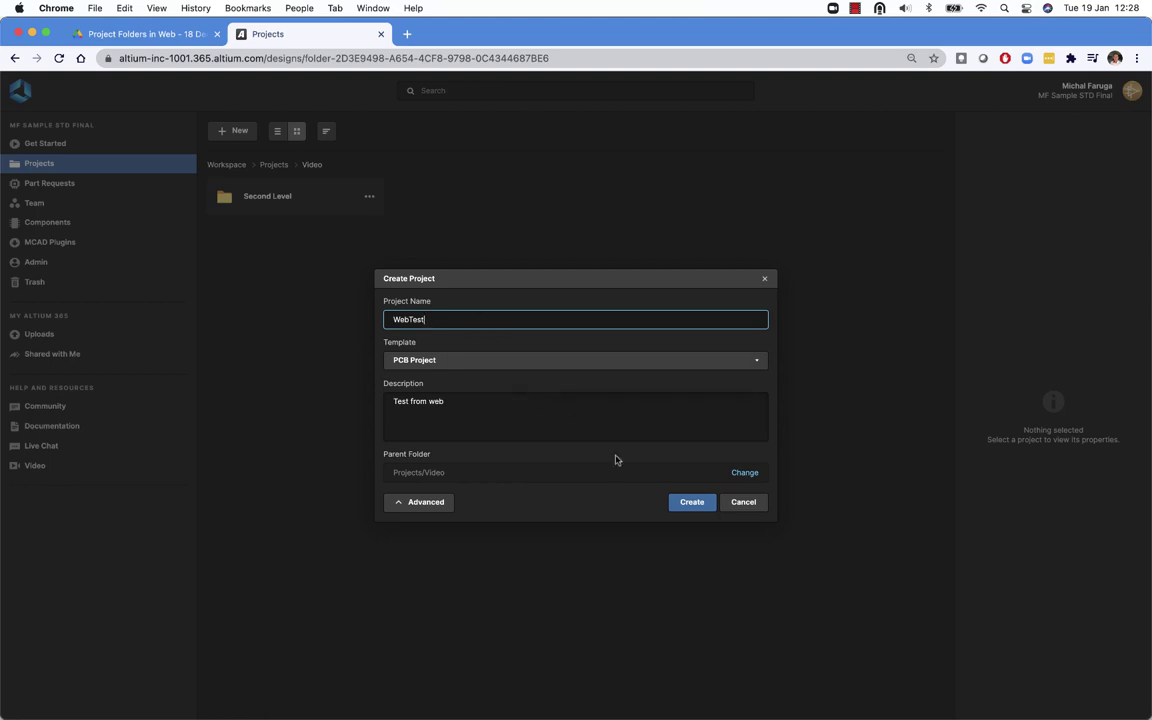
click(686, 501)
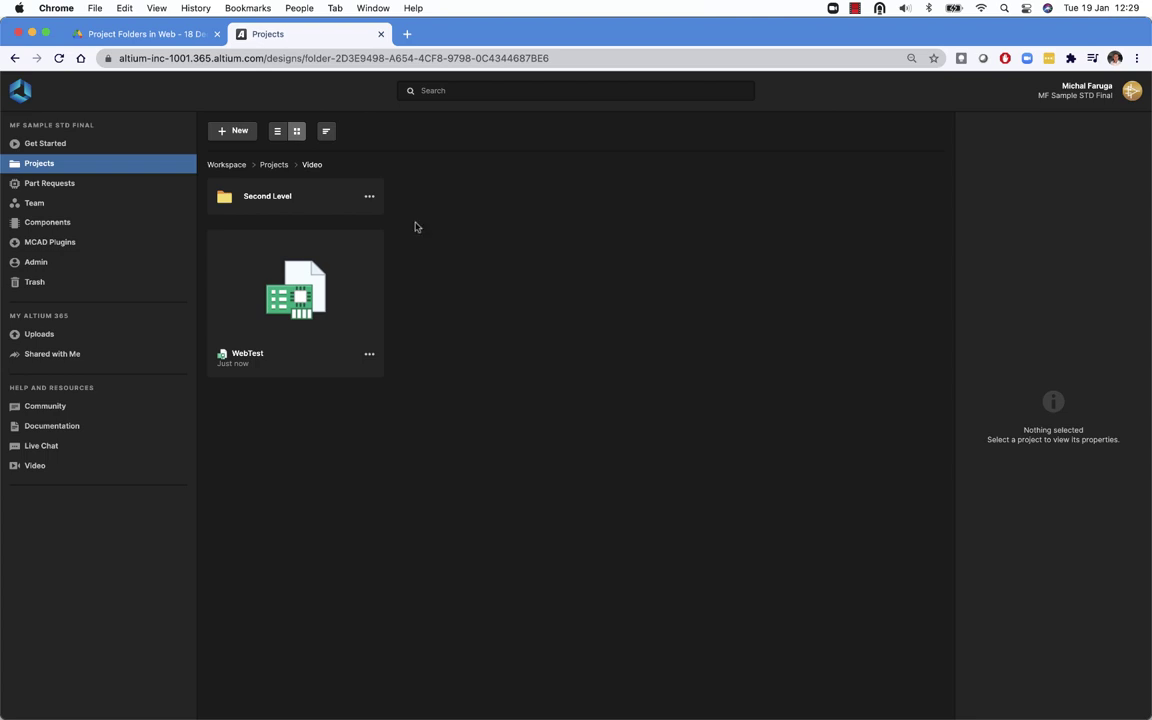
click(284, 168)
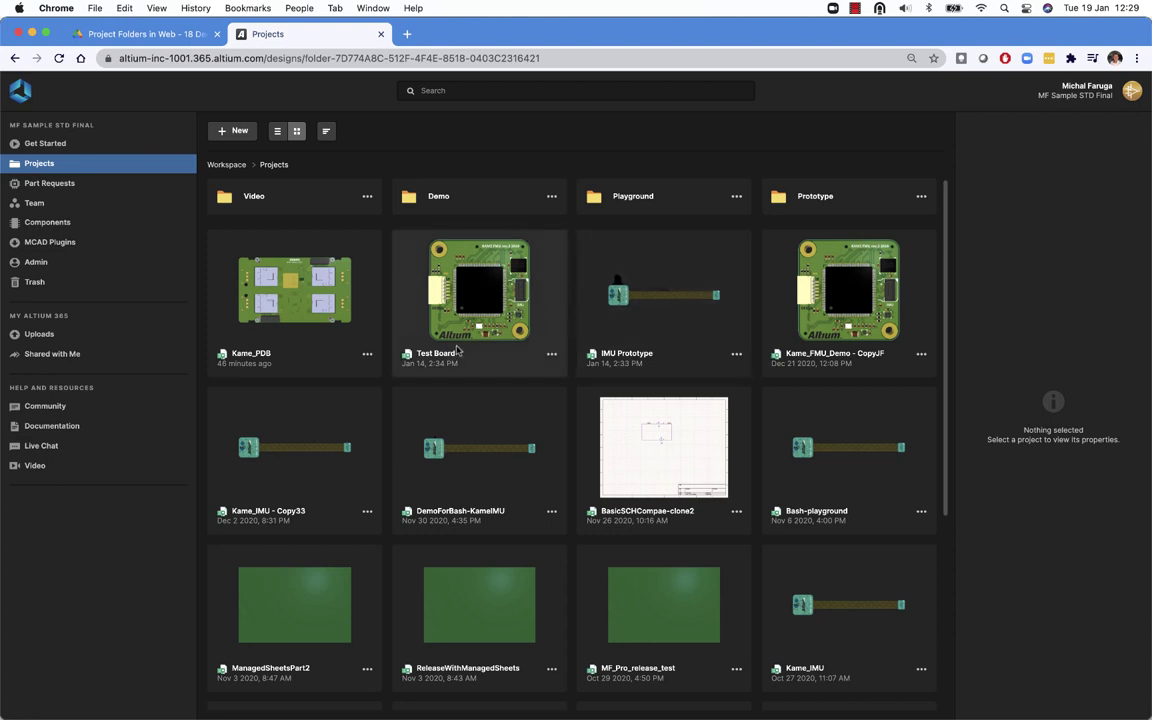
Step: Move the Test Board project into the Video > Second Level folder
click(552, 356)
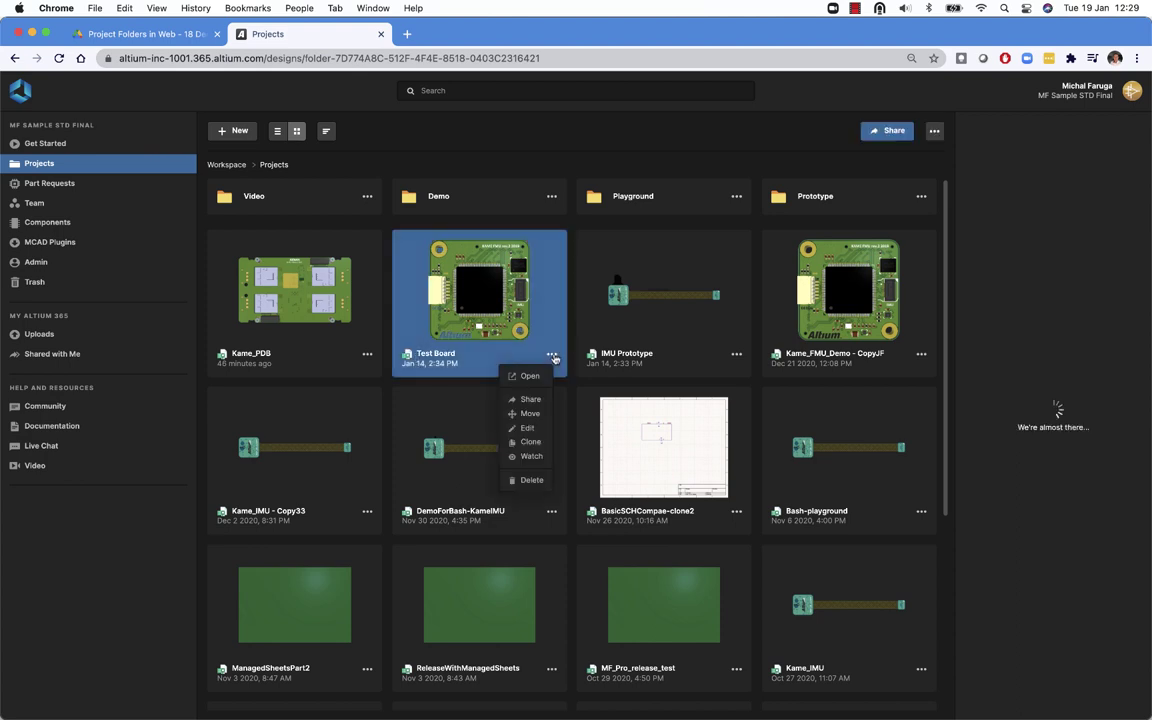
click(528, 413)
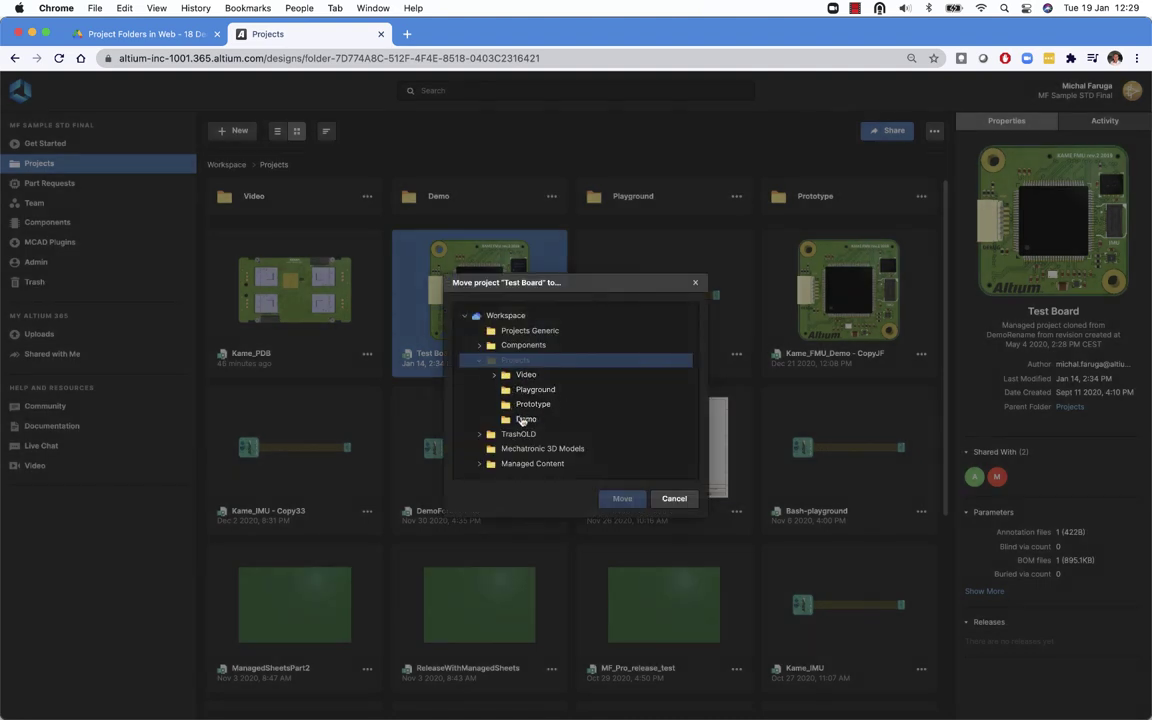
click(522, 418)
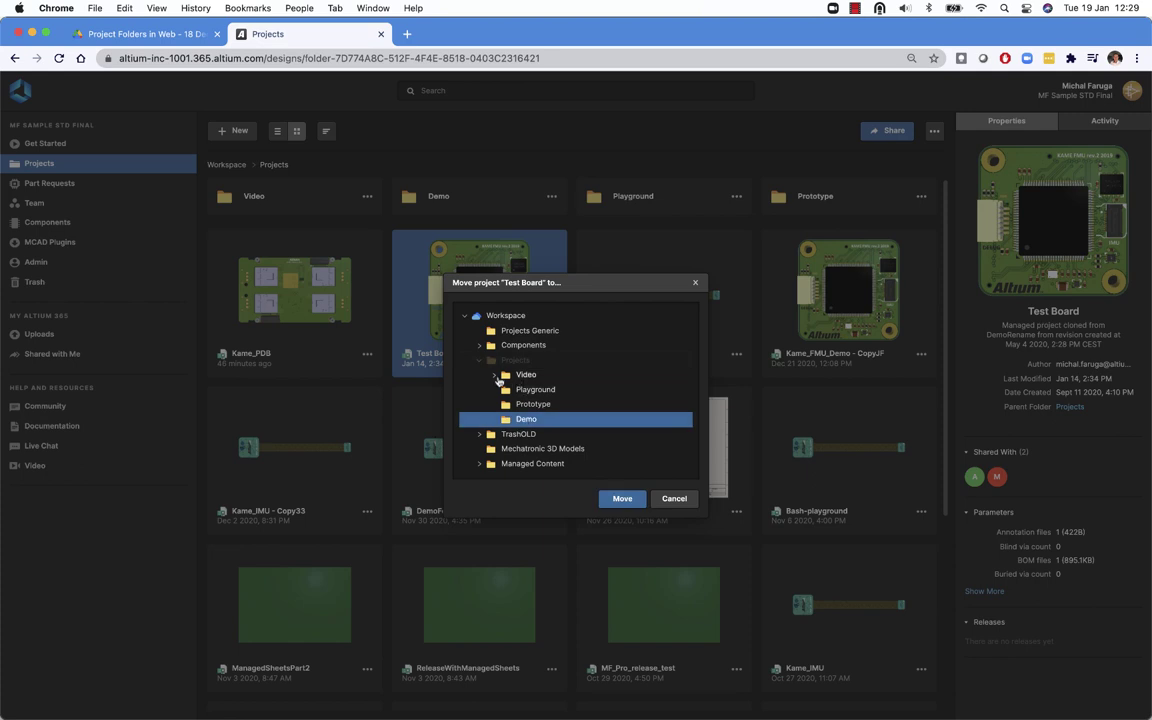
click(493, 374)
click(536, 390)
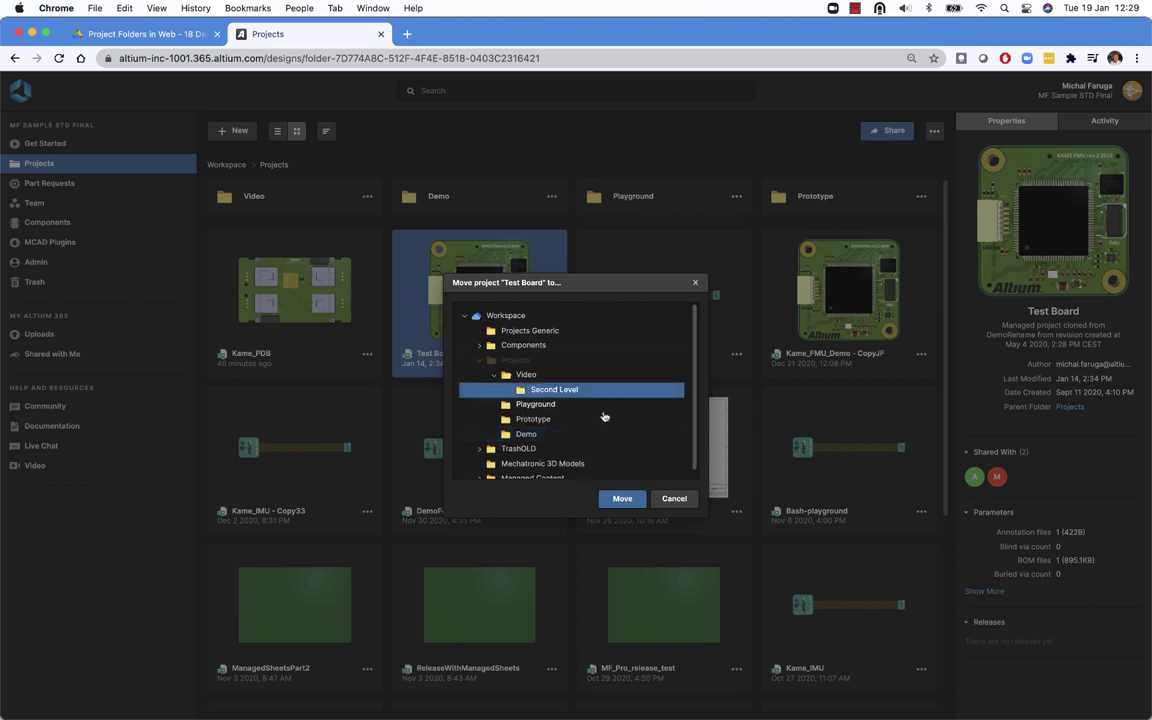
click(622, 499)
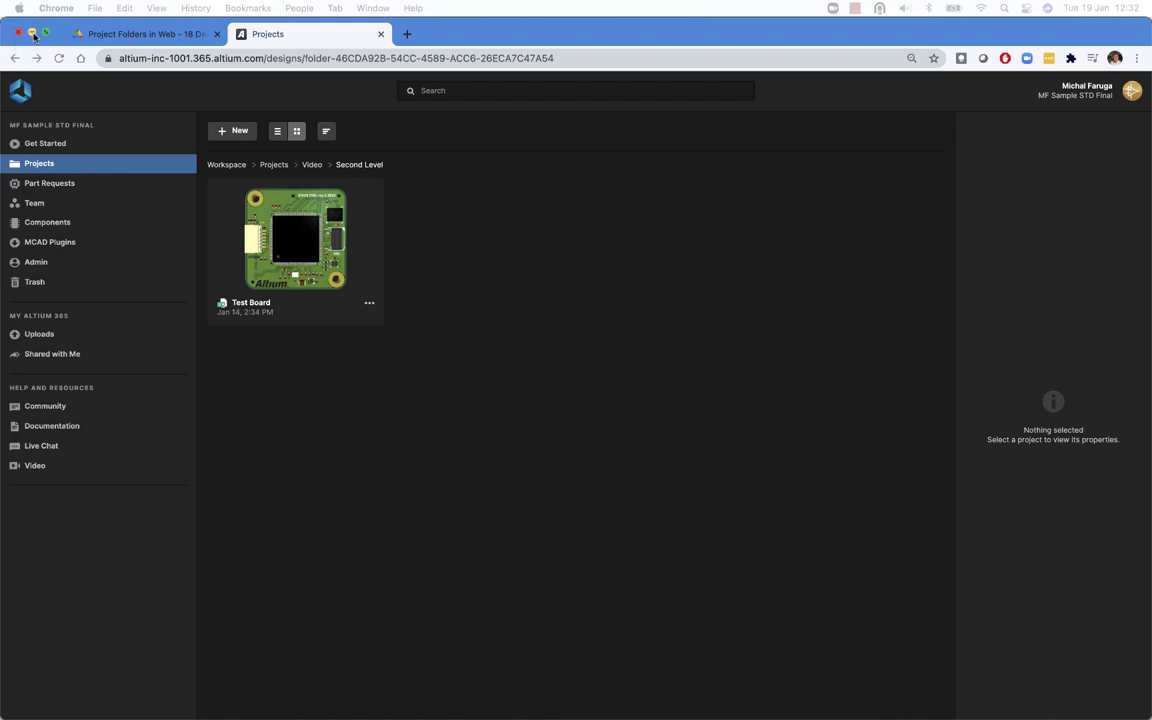
Step: Bring Altium Designer up full-screen and start opening a workspace project
click(33, 34)
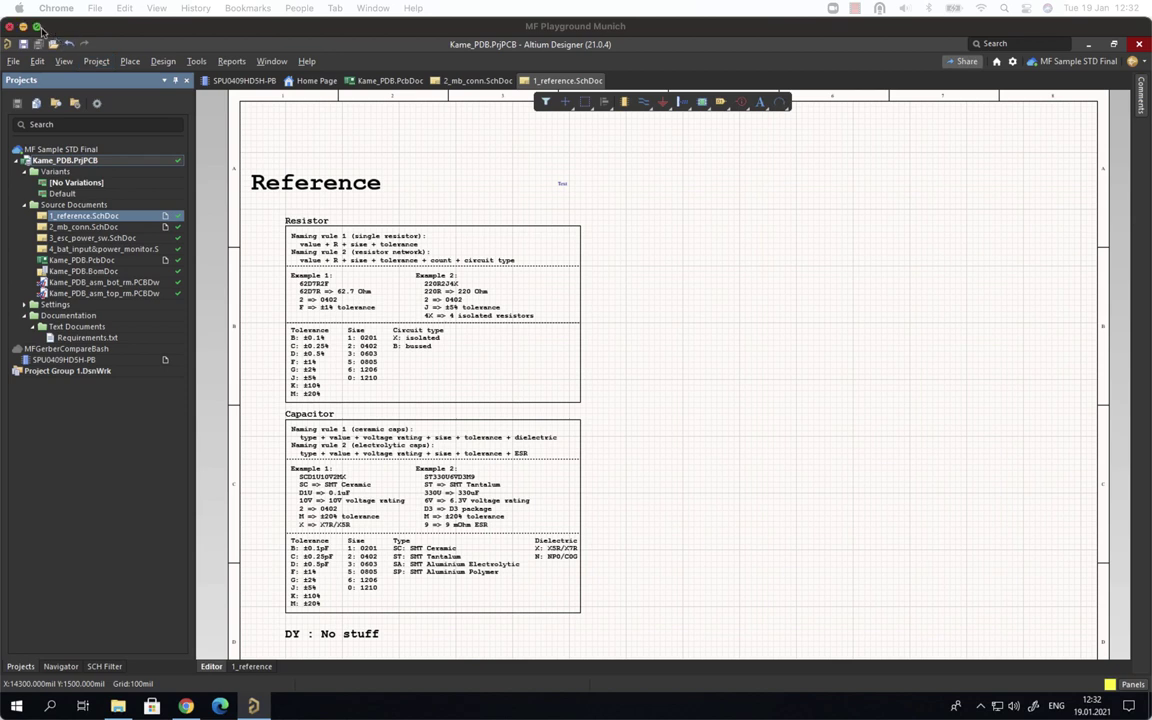
click(37, 27)
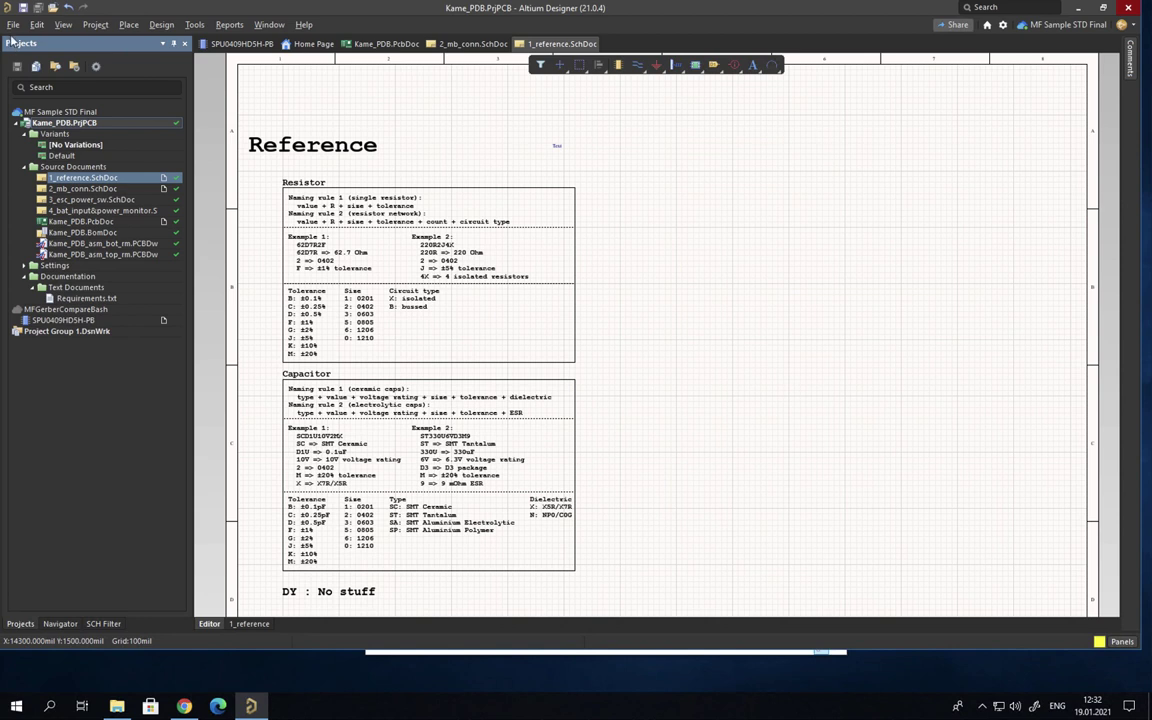
click(12, 26)
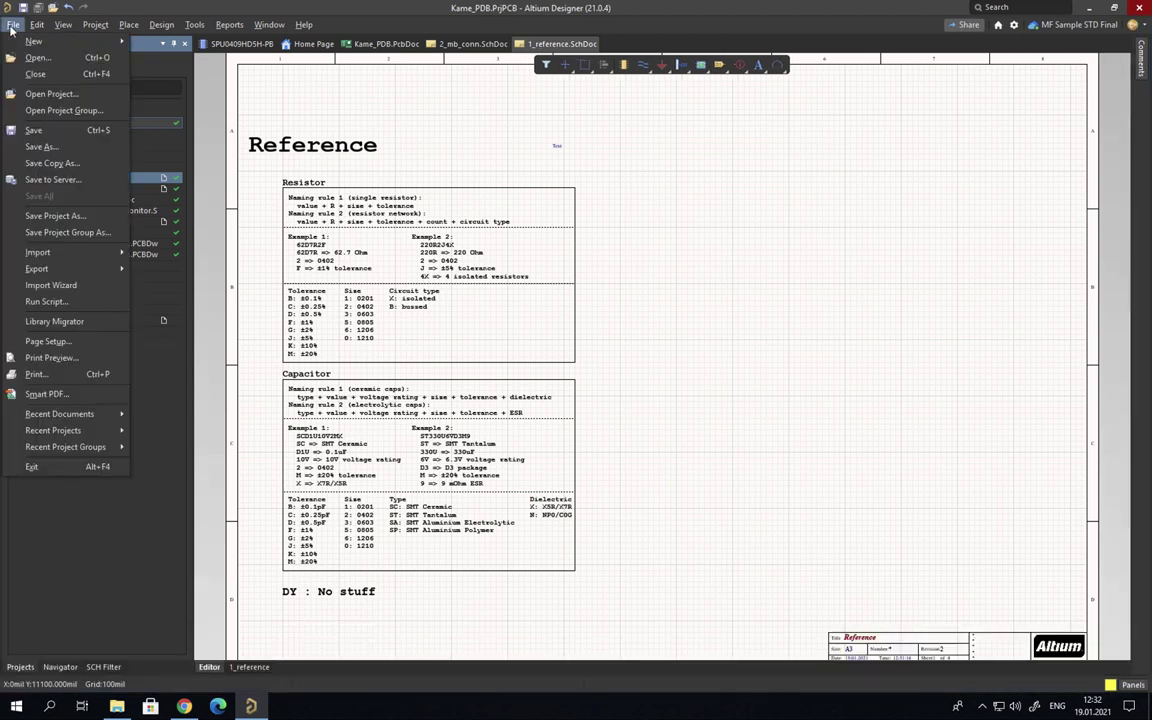
click(50, 93)
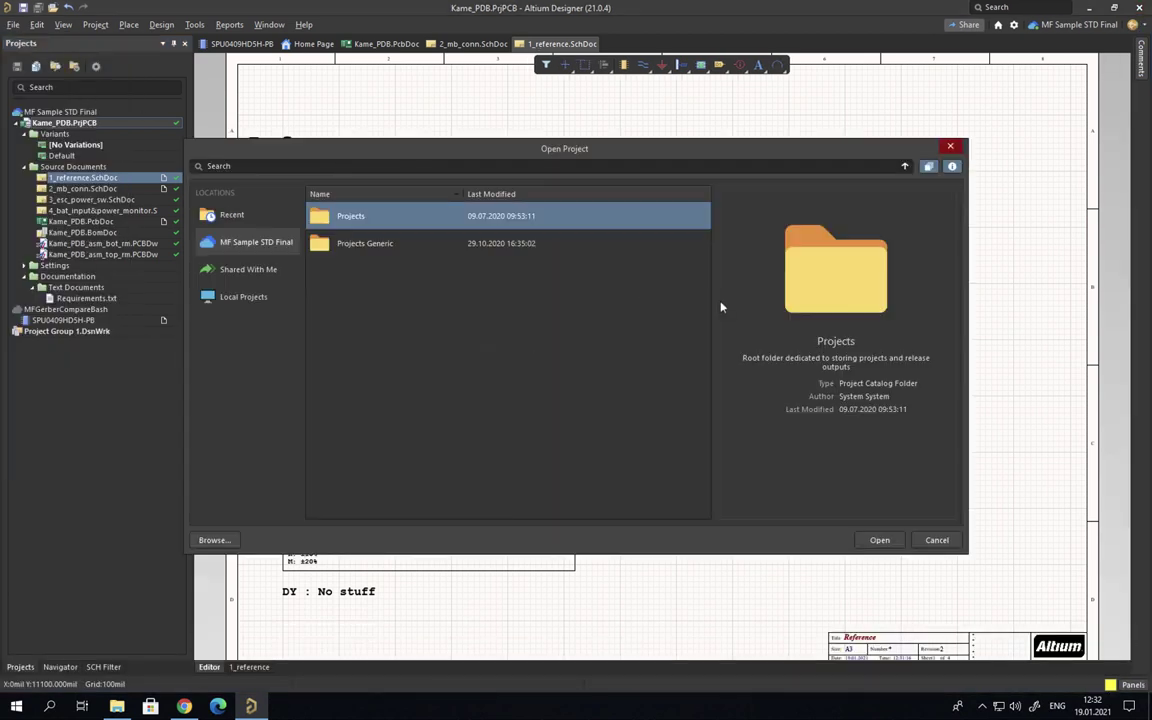
Step: Browse to Projects > Video > Second Level and open Sample Clone from VCS revision
click(929, 168)
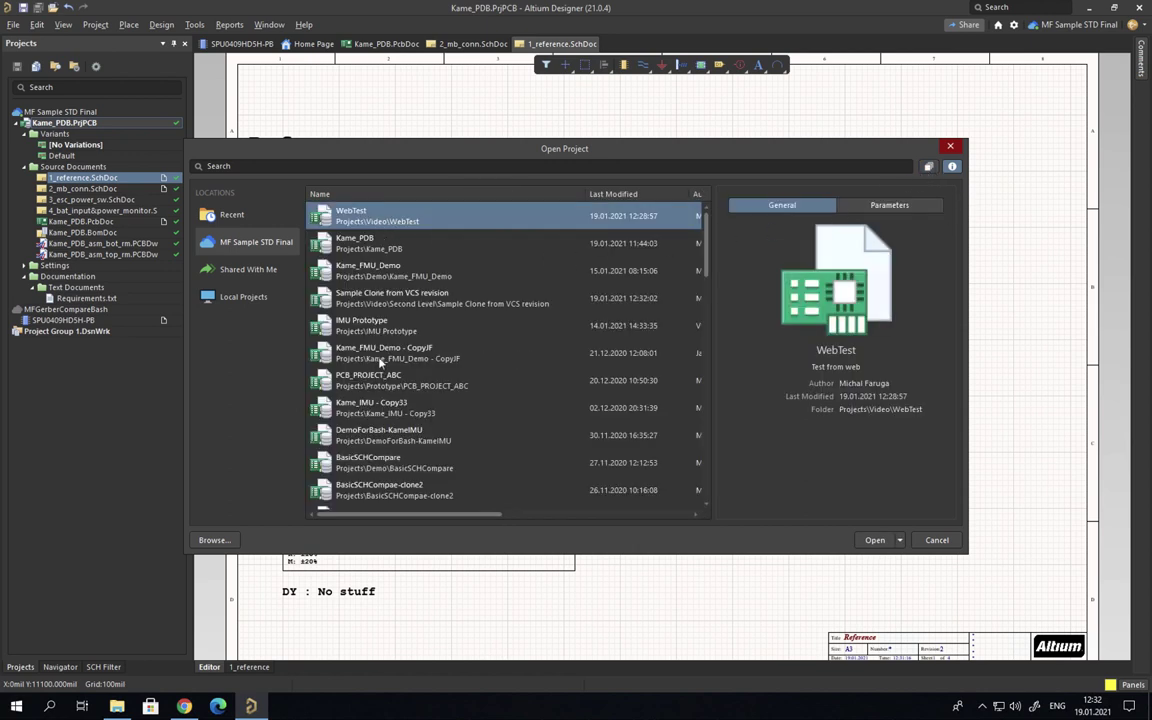
click(929, 168)
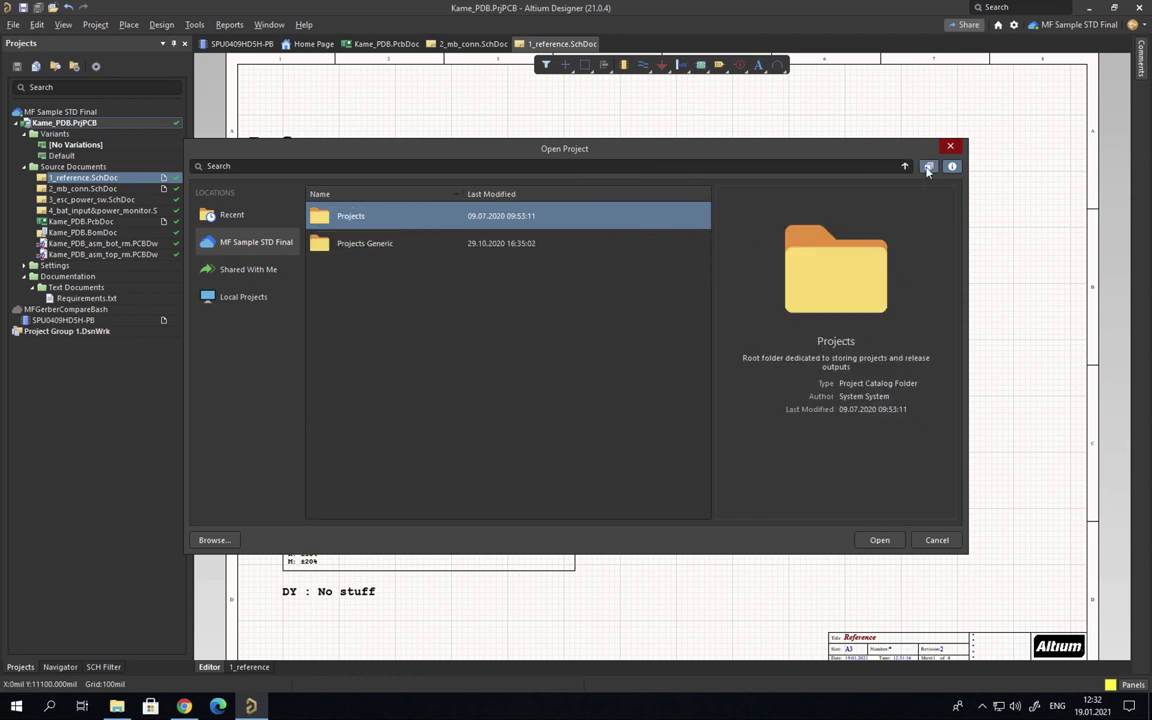
double_click(352, 218)
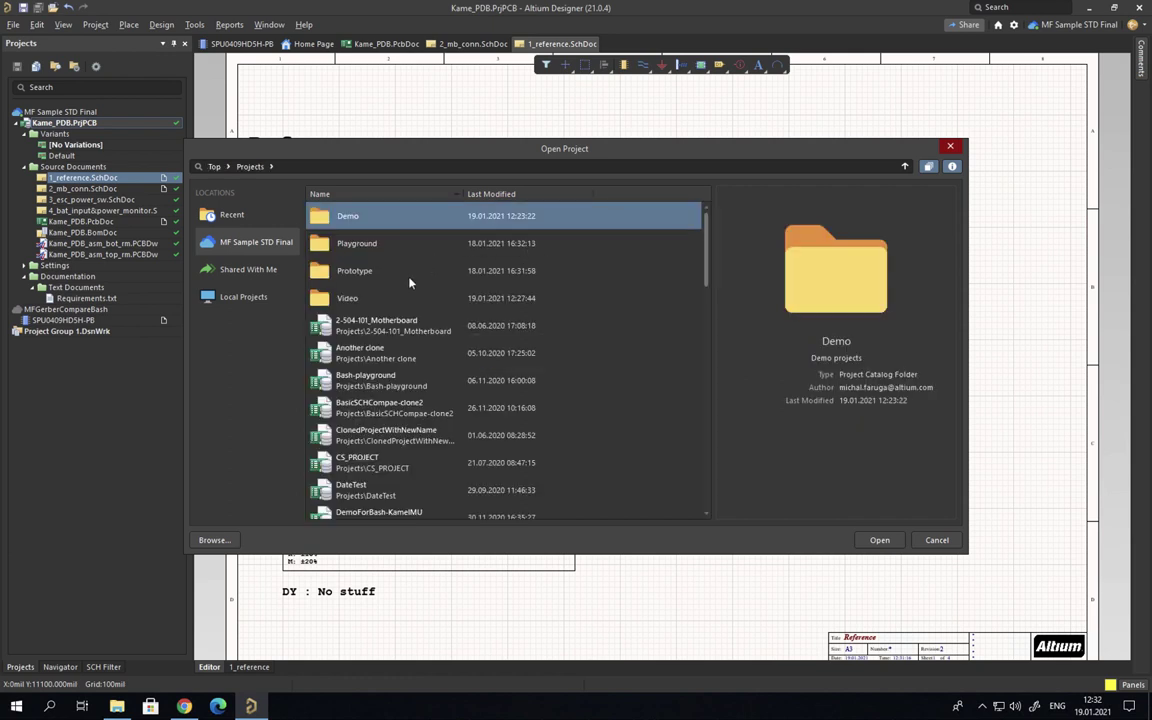
scroll(367, 297, down, 1)
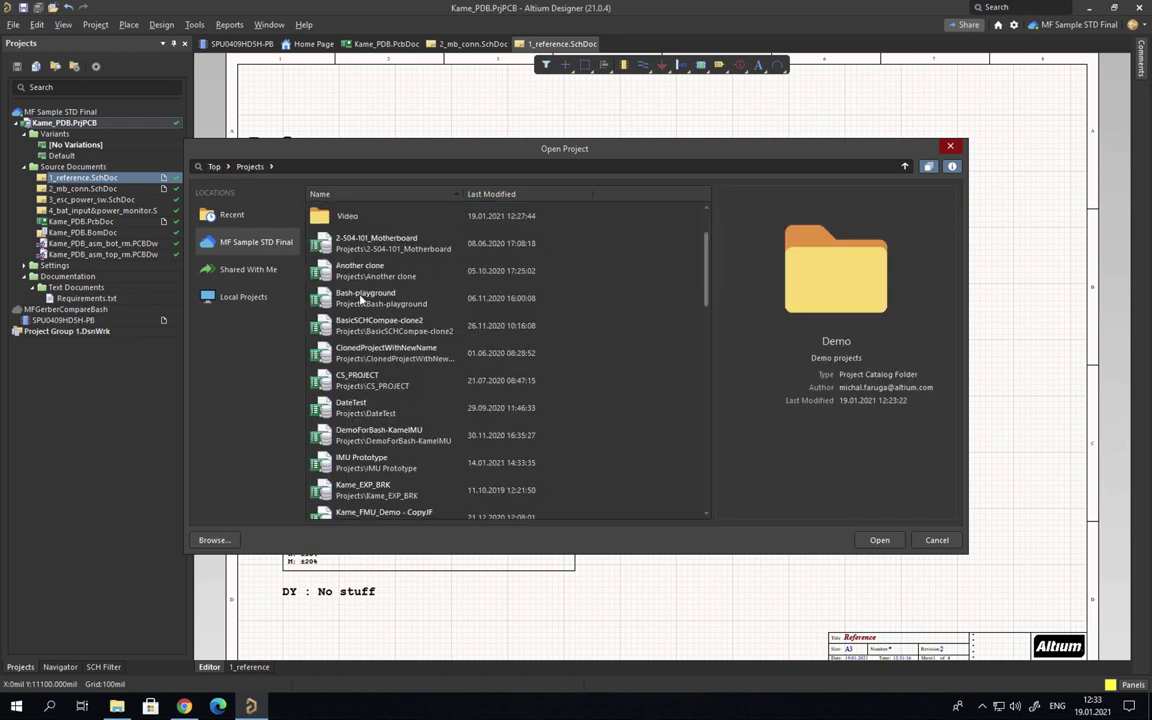
scroll(367, 262, up, 1)
double_click(345, 298)
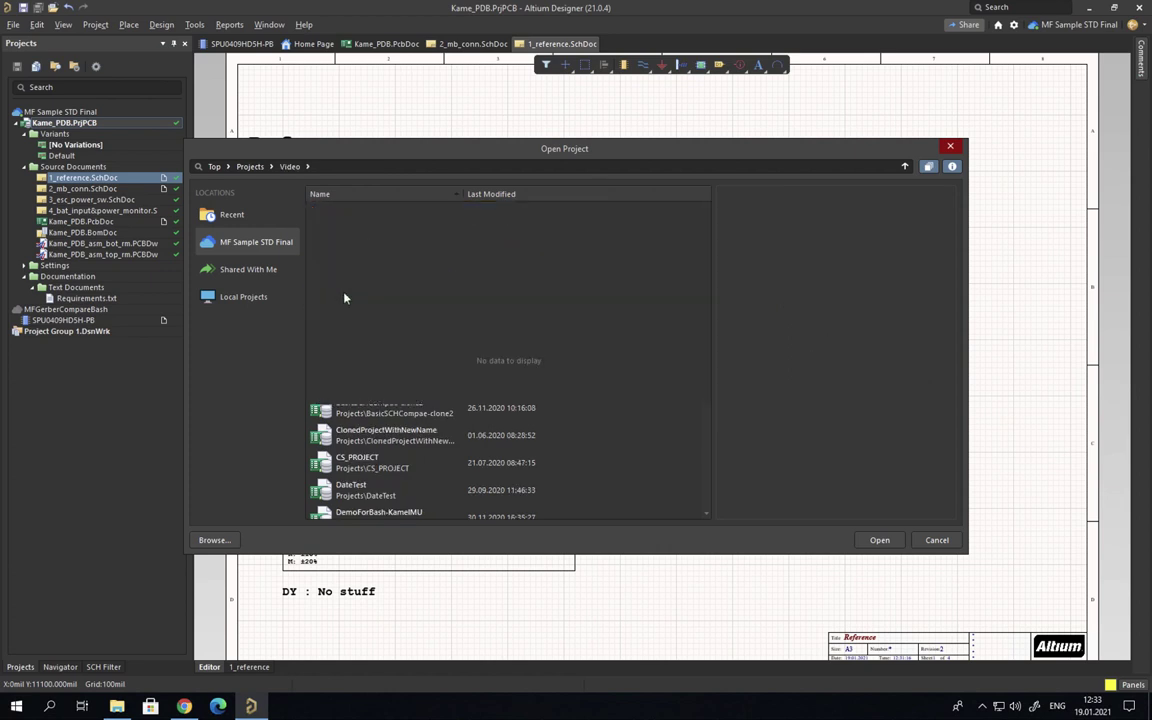
double_click(365, 220)
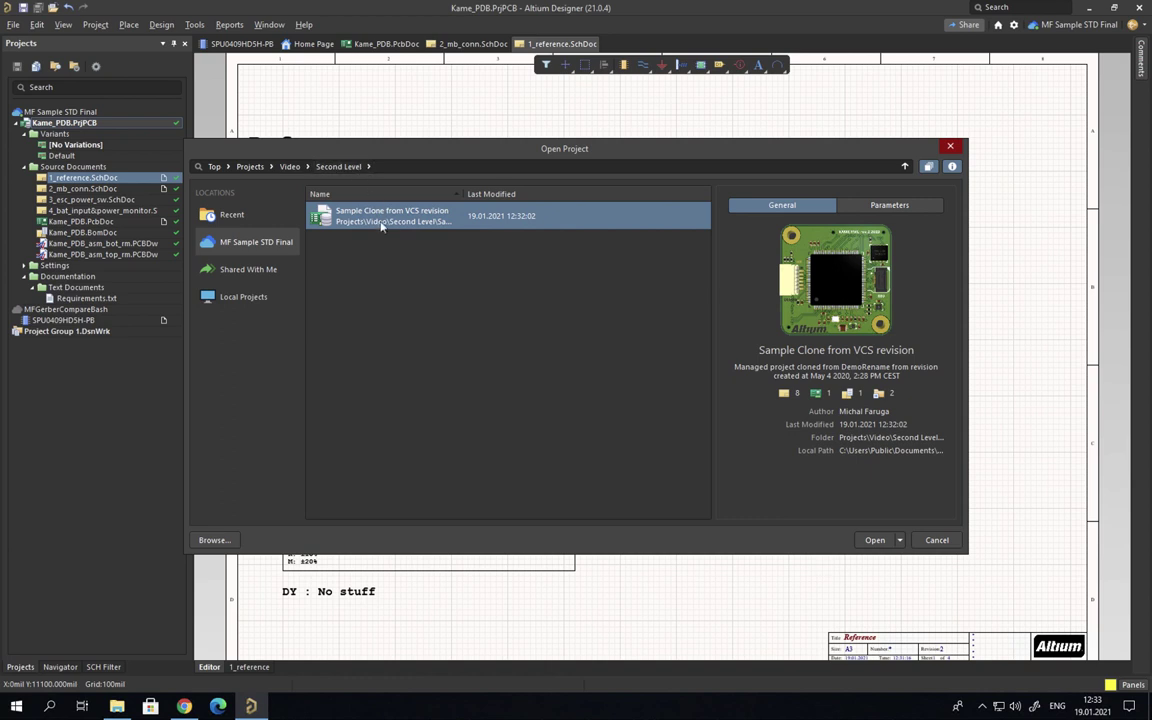
double_click(345, 214)
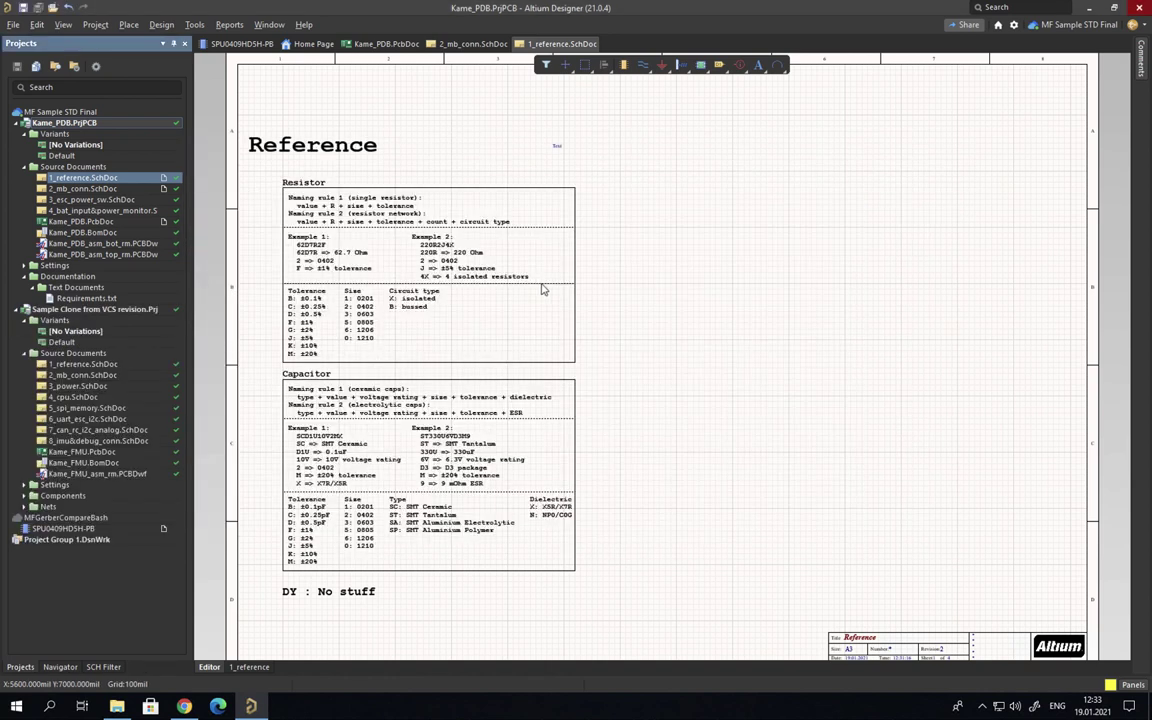
Step: Show the Explorer panel at Projects > Video > Second Level, listing Sample Clone from VCS revision
click(1133, 685)
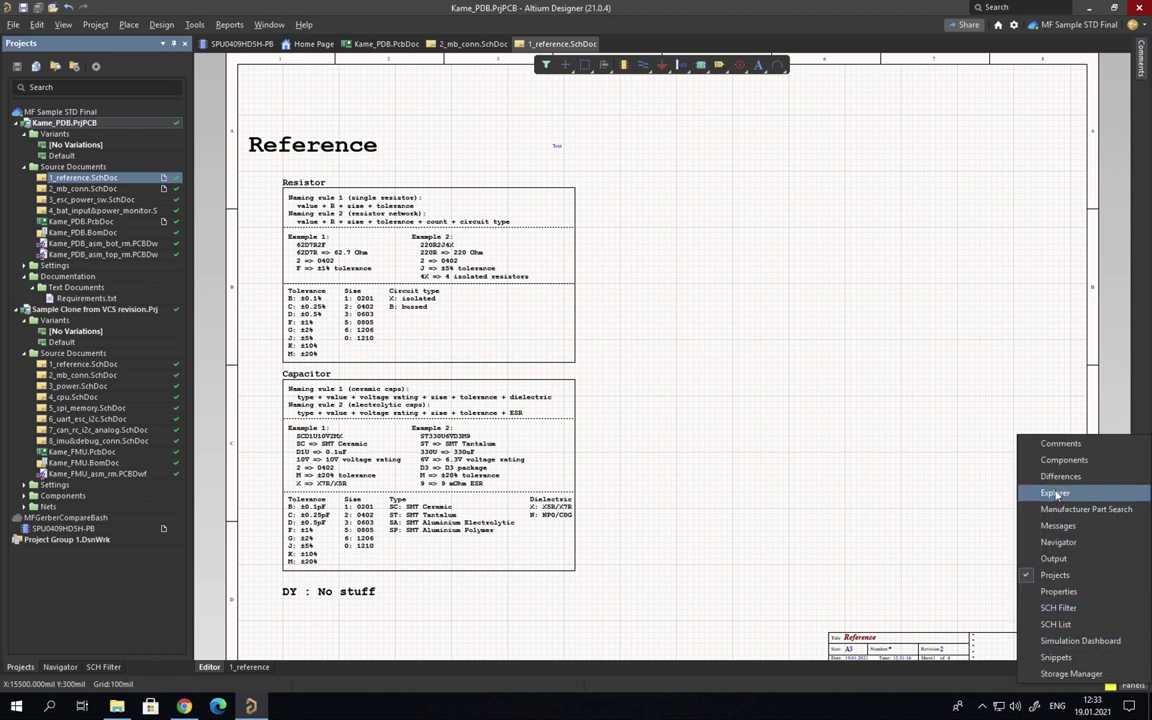
click(975, 444)
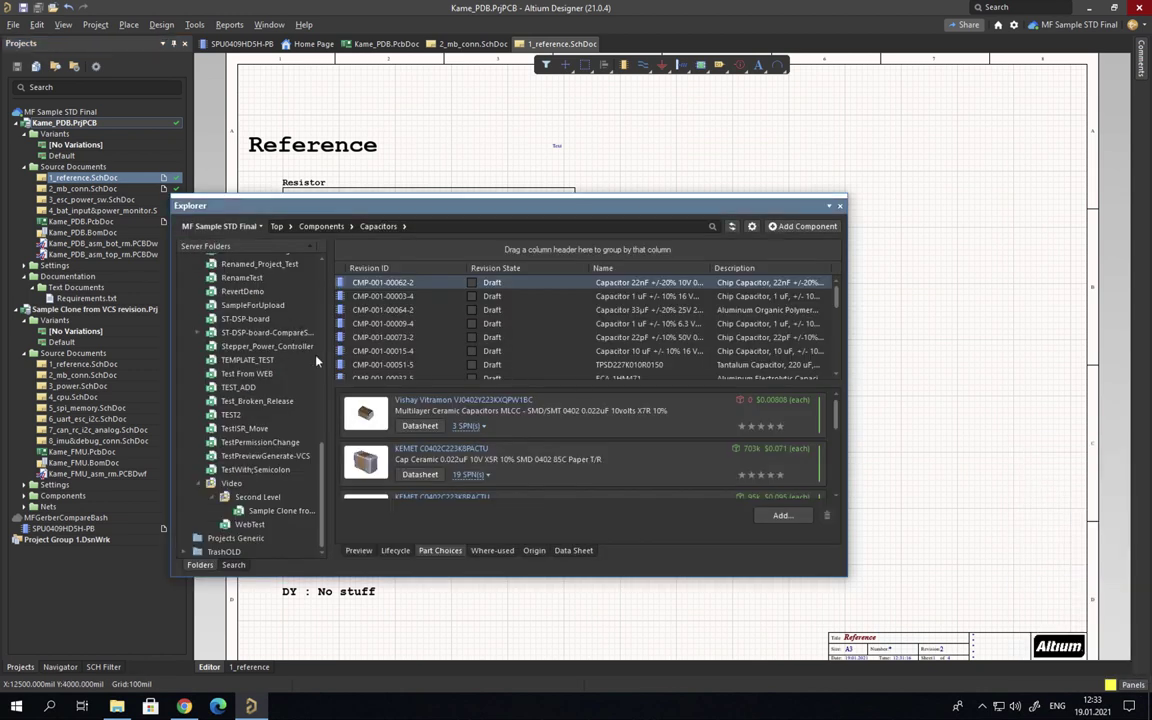
drag(323, 472, 331, 328)
scroll(250, 335, up, 3)
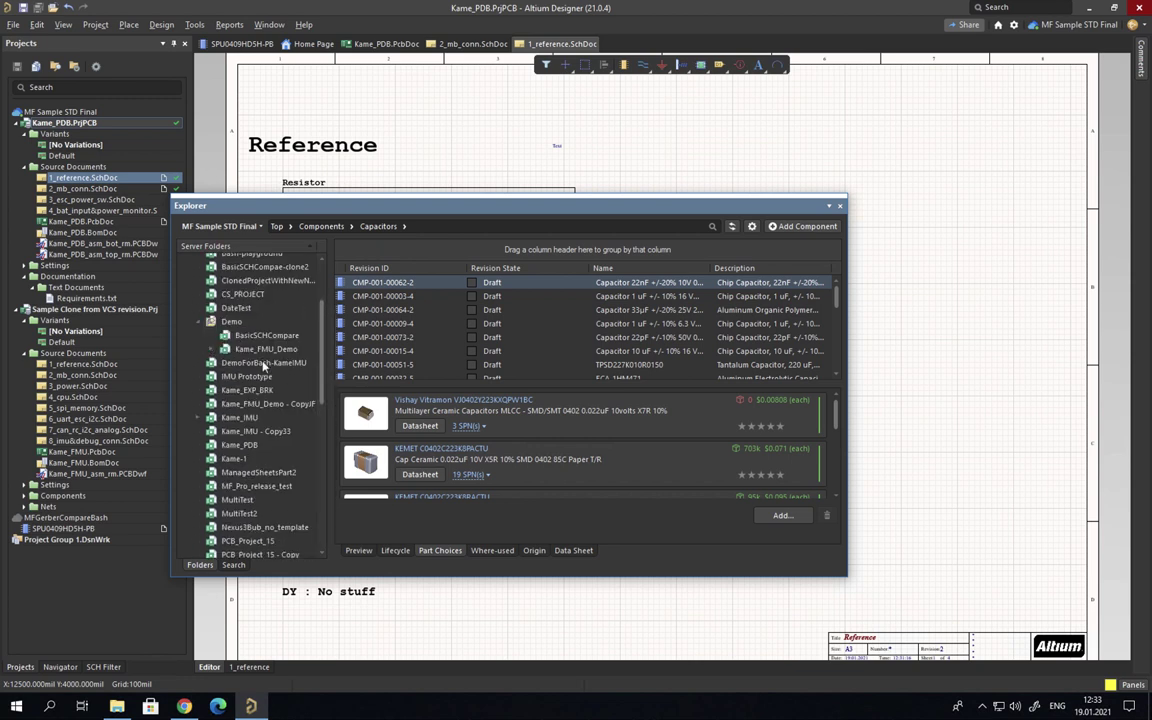
scroll(290, 382, down, 10)
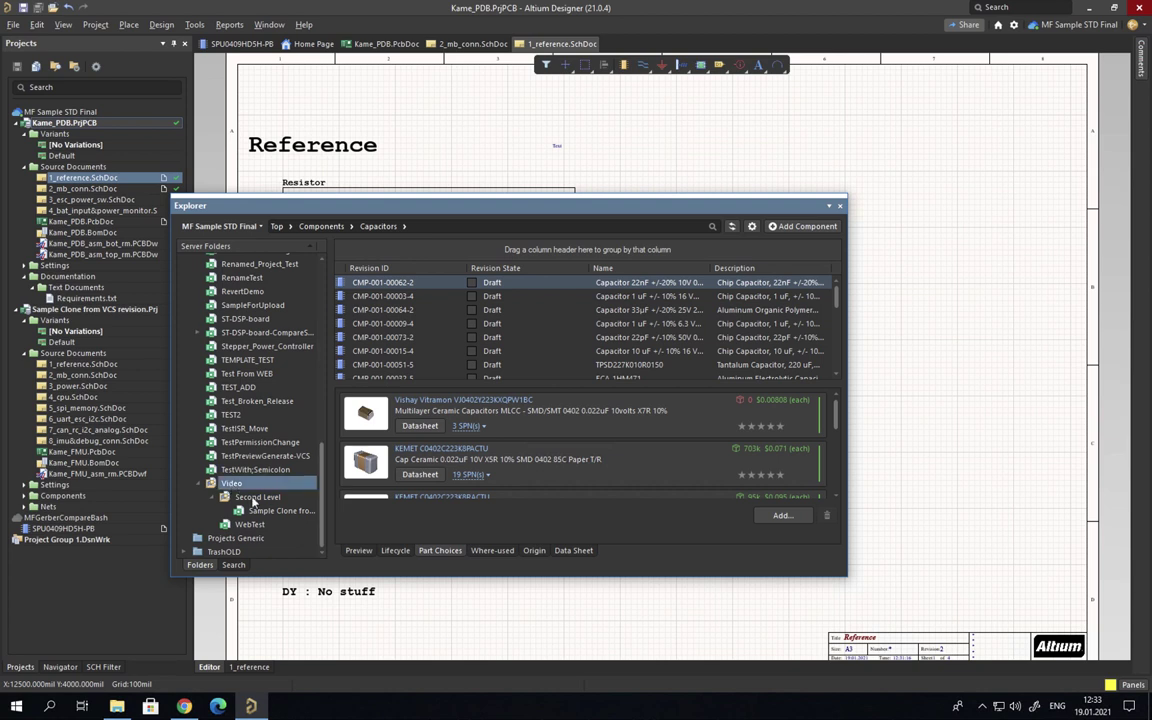
click(257, 497)
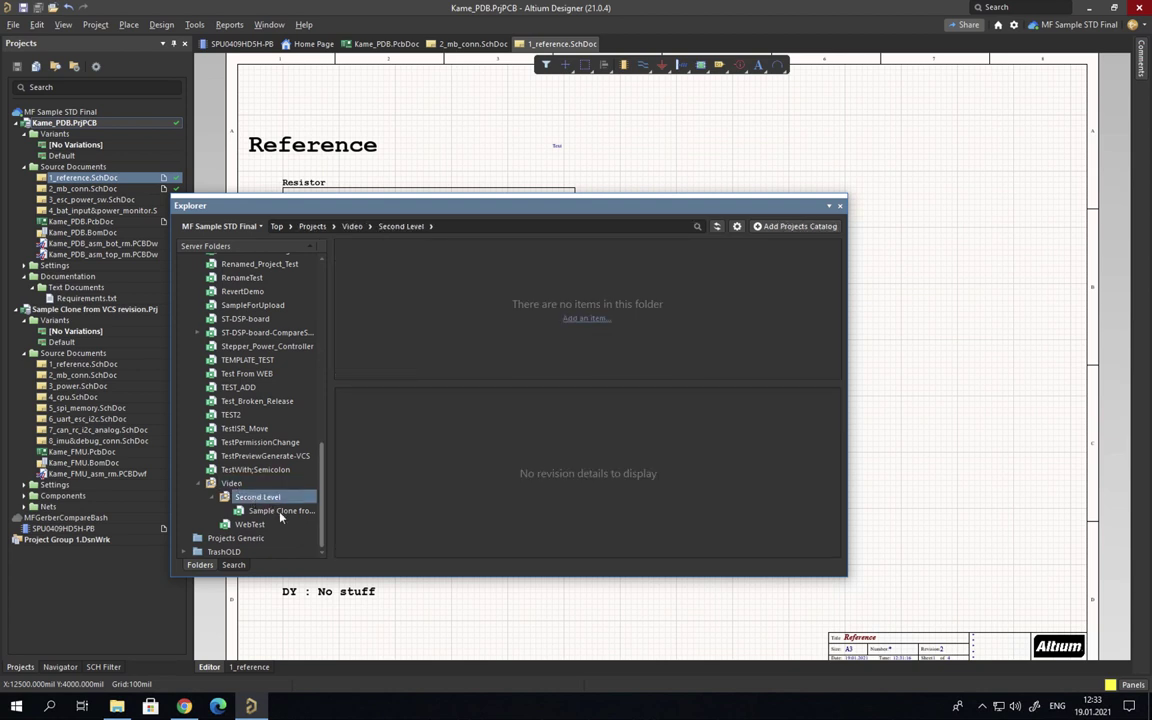